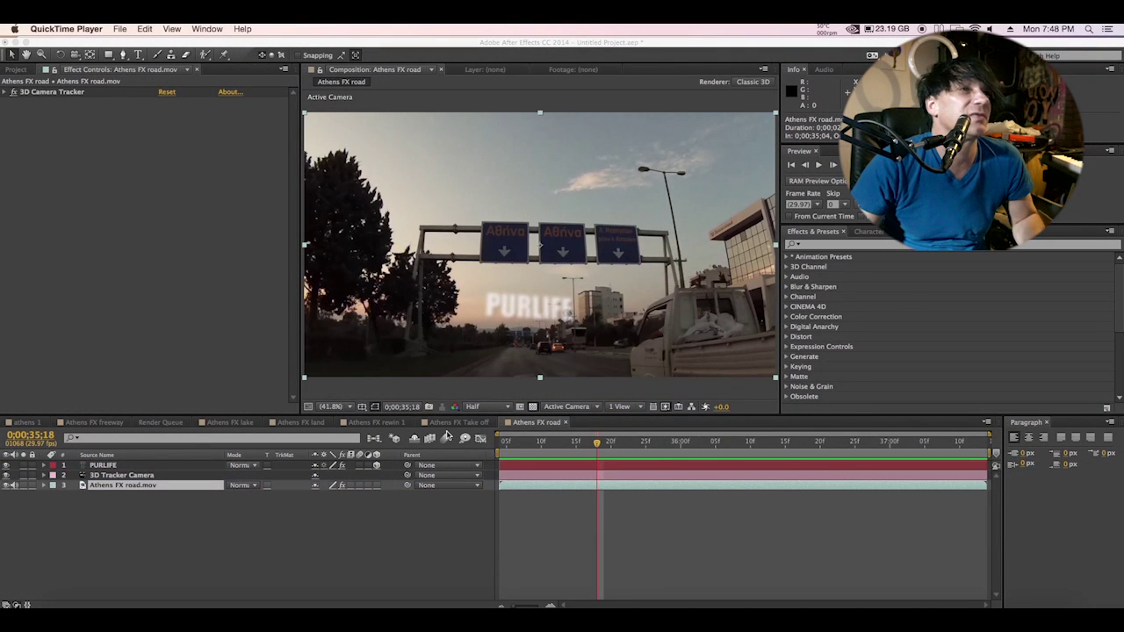
Play back and stop the finished example composition to preview the target result
click(504, 447)
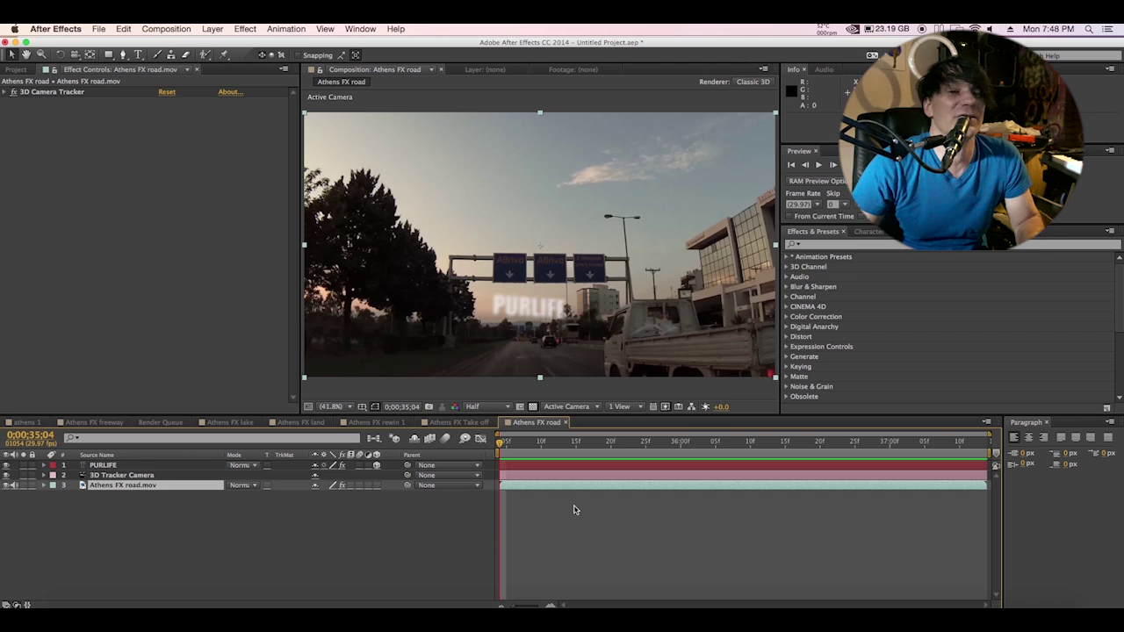
key(space)
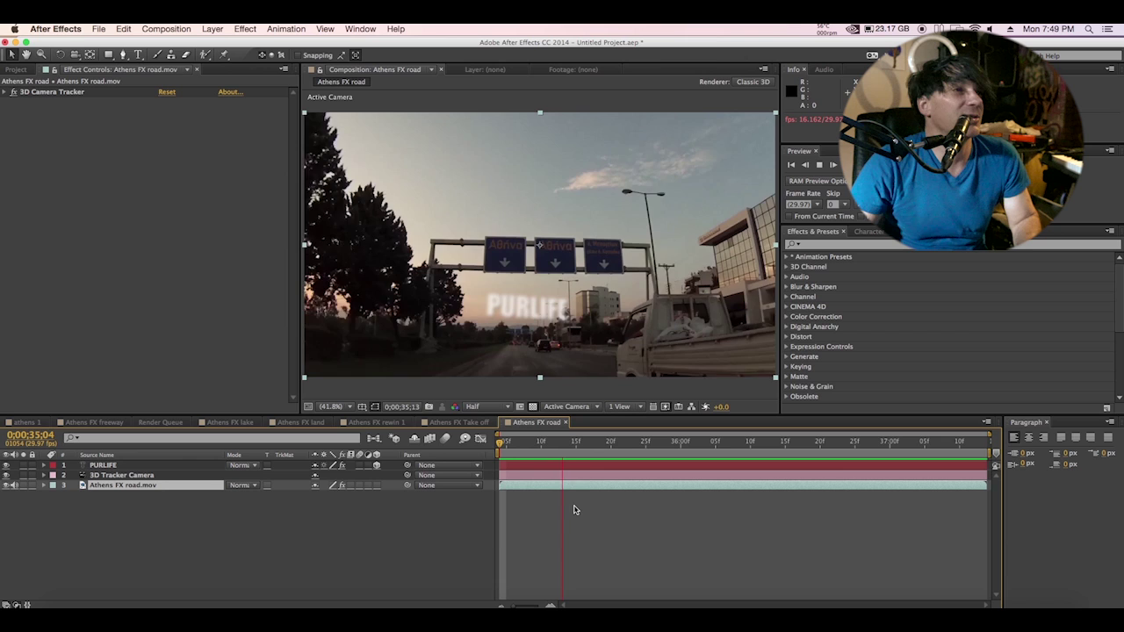
key(space)
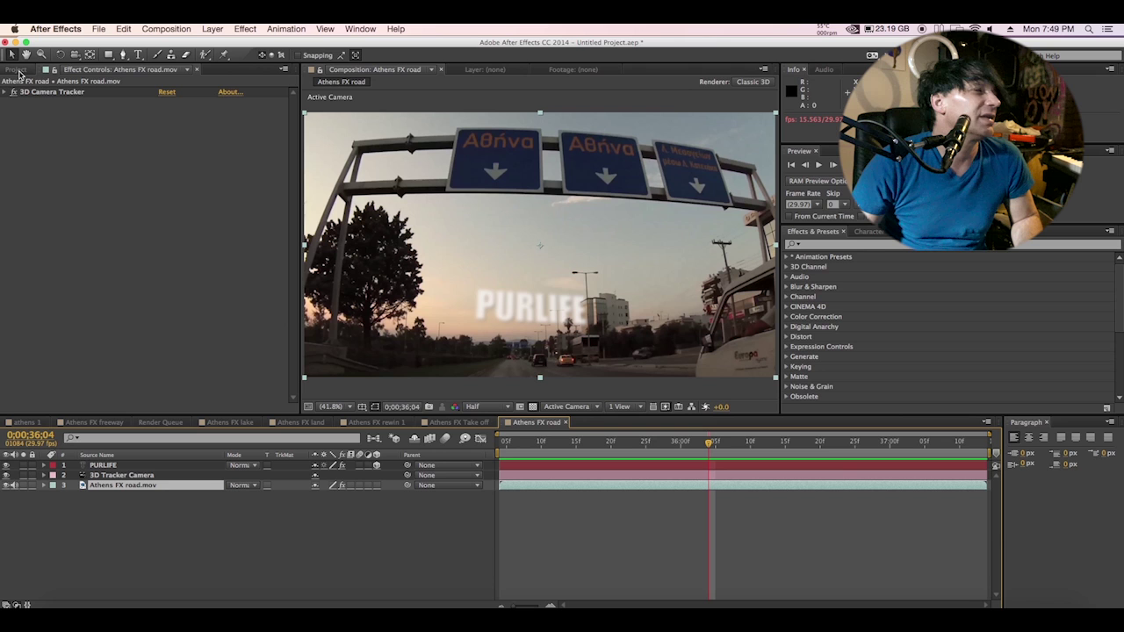
Create a new composition from Athens FX road.mov, then glance over the workspace layouts
click(16, 69)
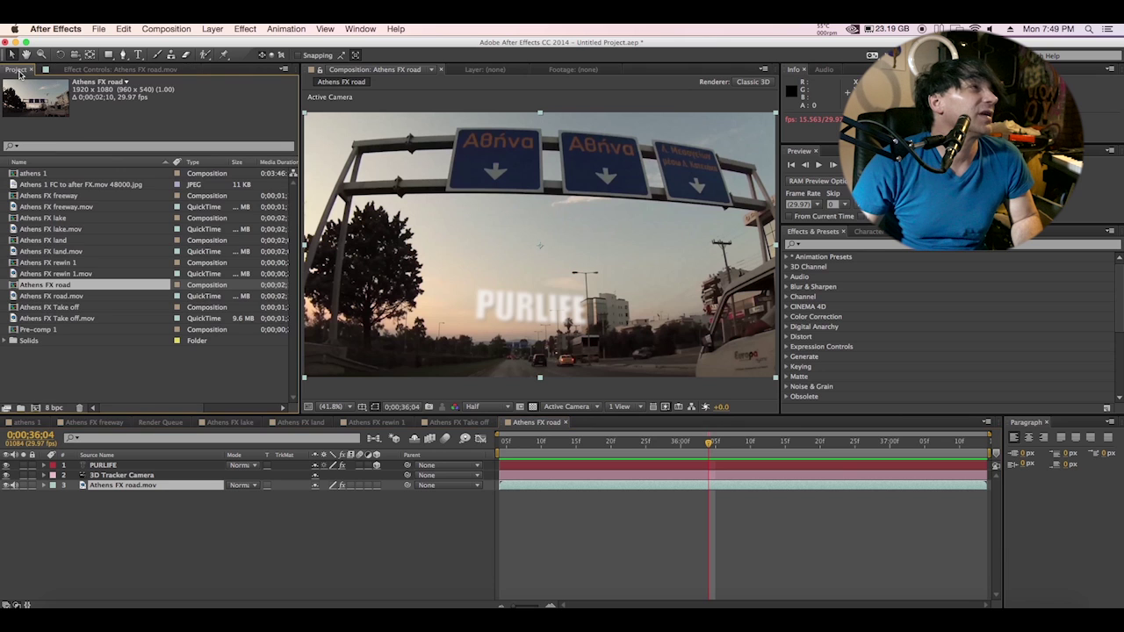
click(42, 298)
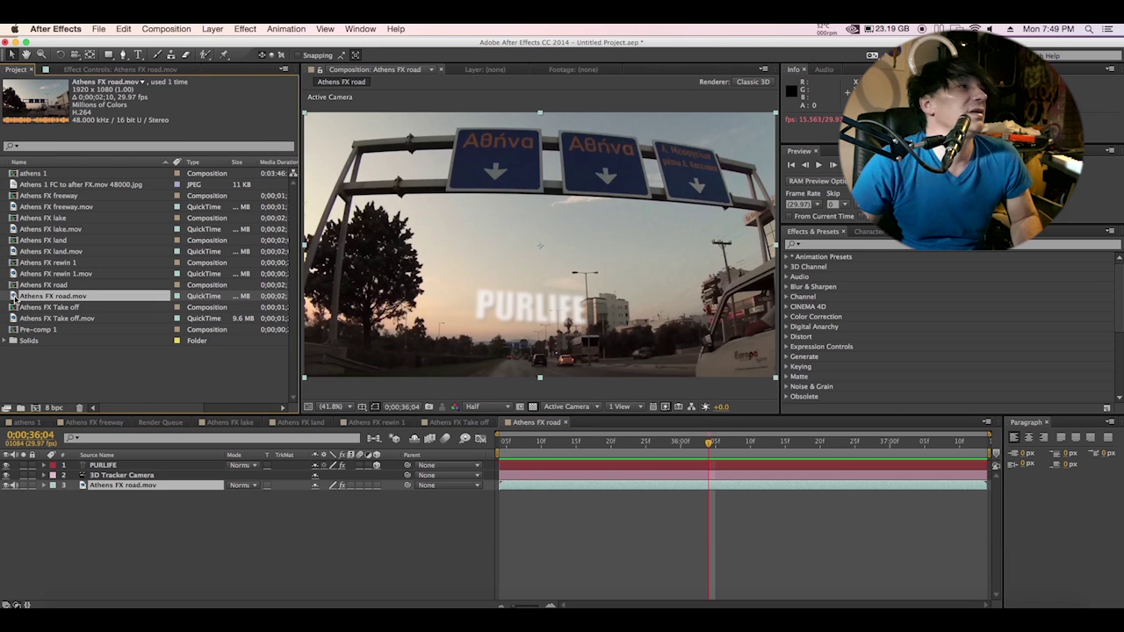
drag(15, 298, 35, 408)
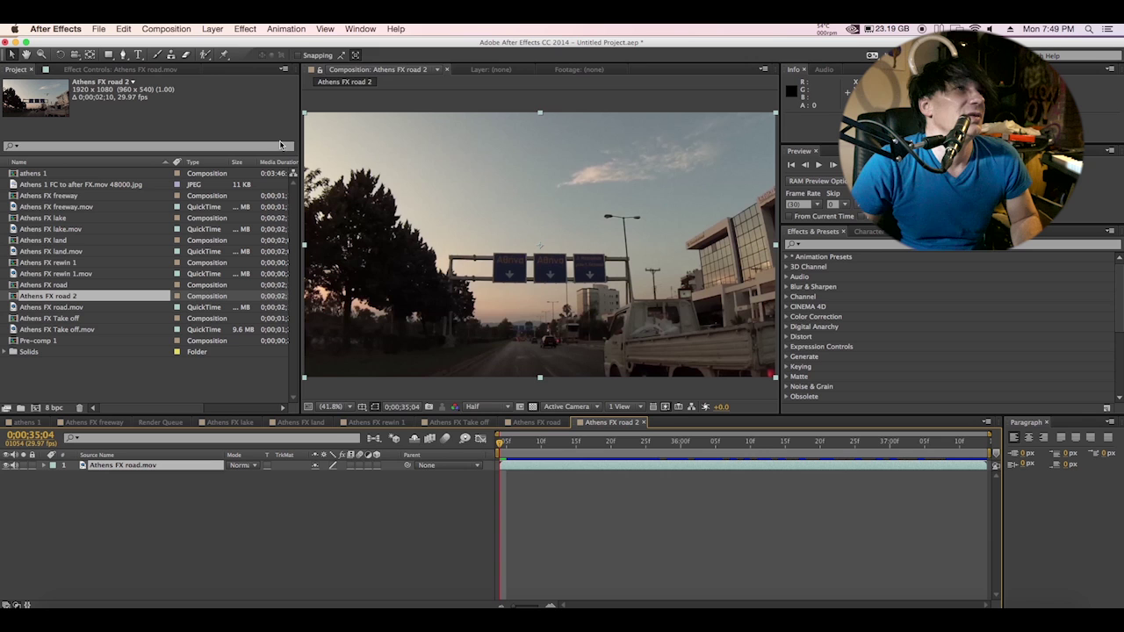
click(369, 31)
mouse_move(373, 43)
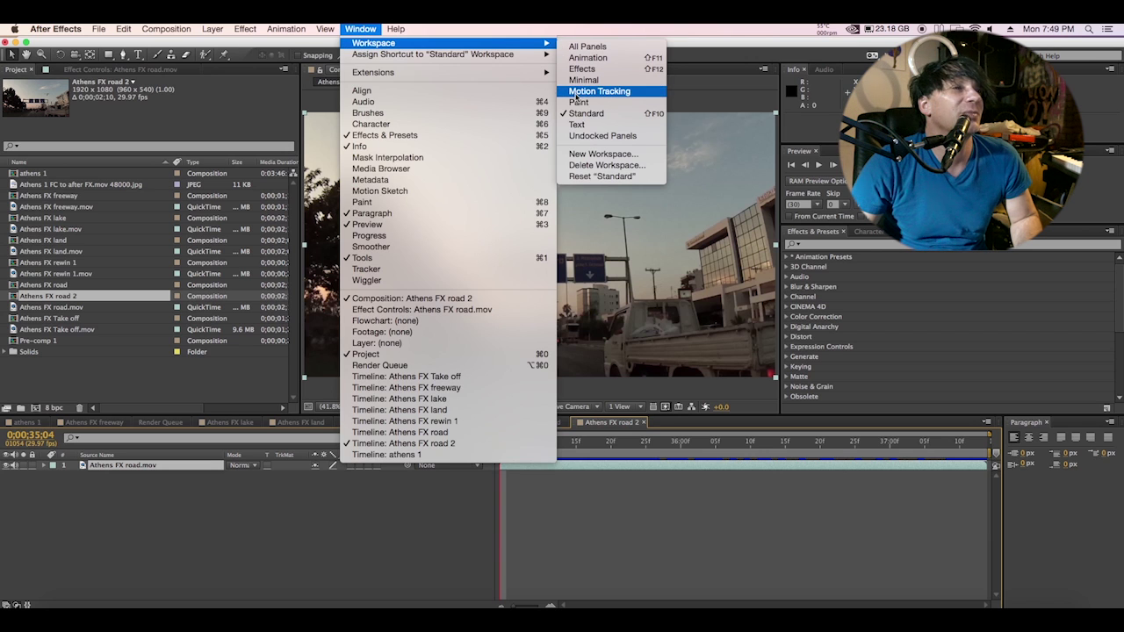
click(187, 552)
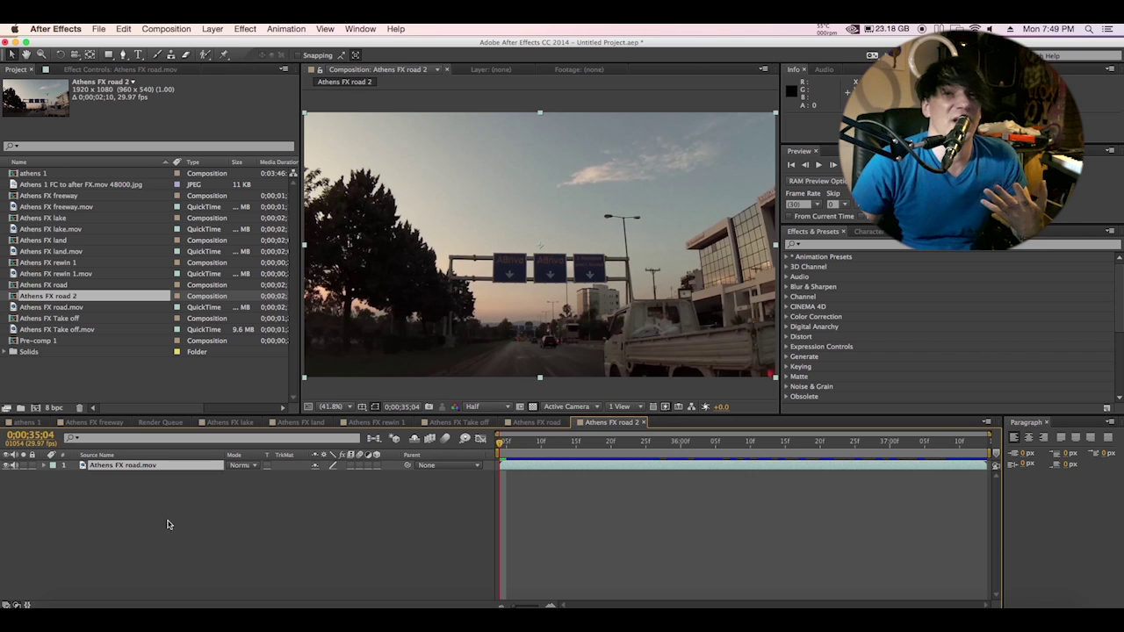
Run Track Camera on the road footage layer and let the 3D Camera Tracker solve
right_click(101, 466)
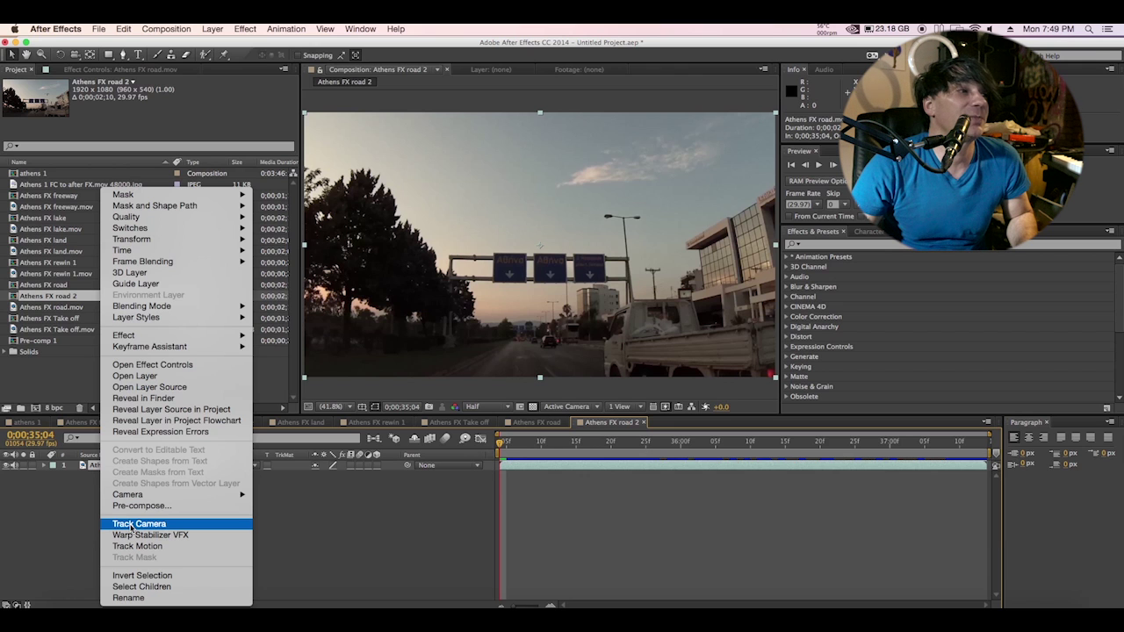
click(132, 526)
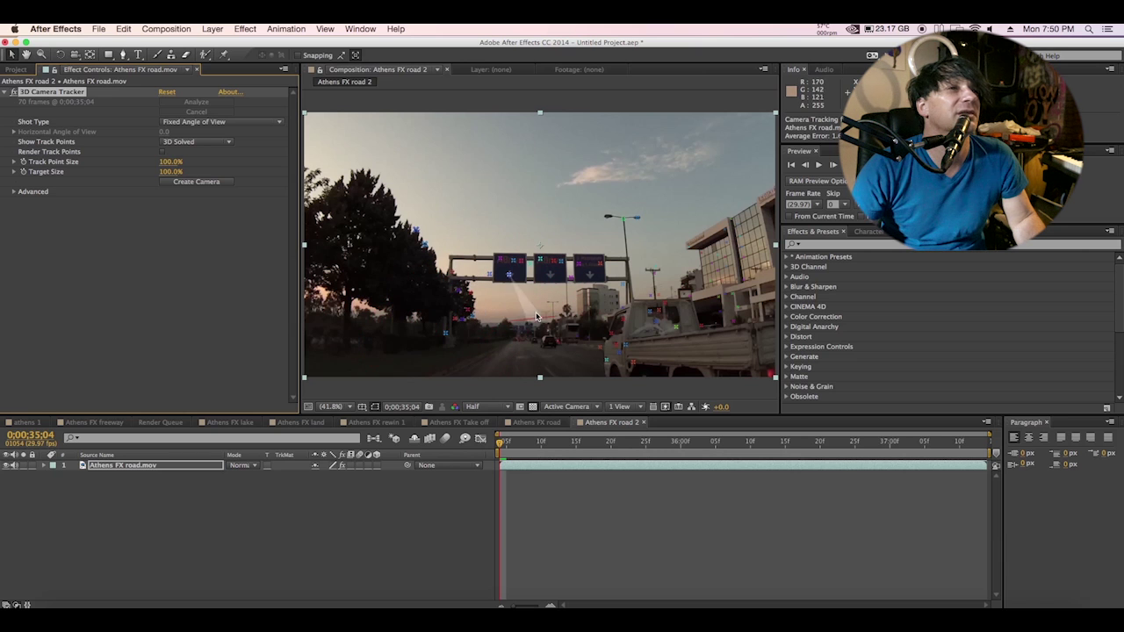
Play the tracked footage and stop at 0;00;36;00 to target points below the signs
key(space)
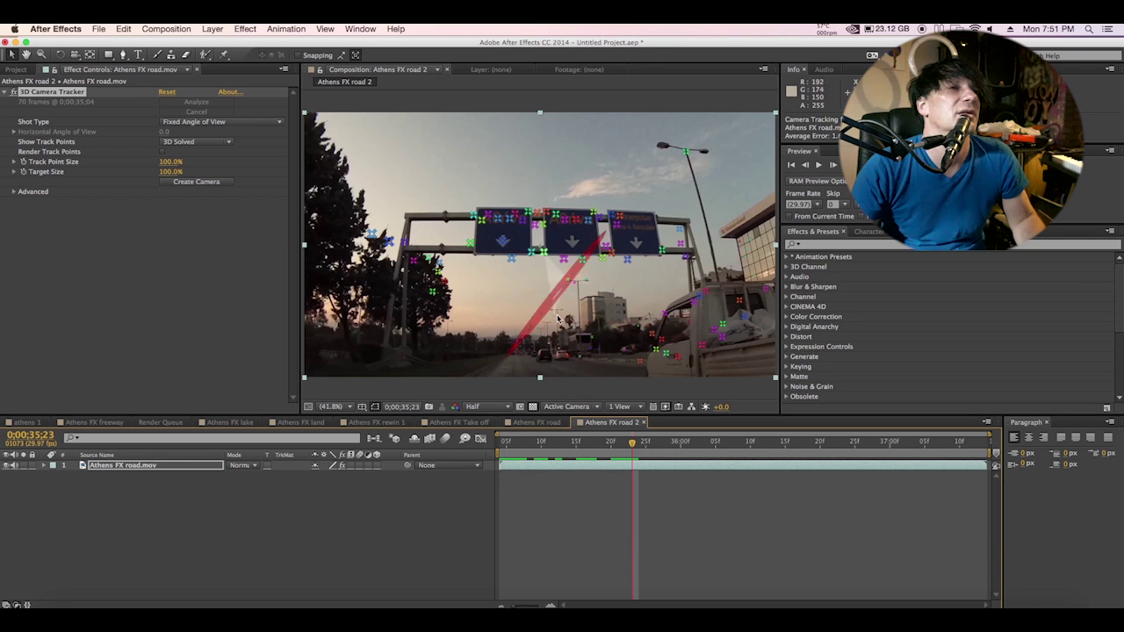
key(Page_Down)
key(Page_Down)
key(Page_Down)
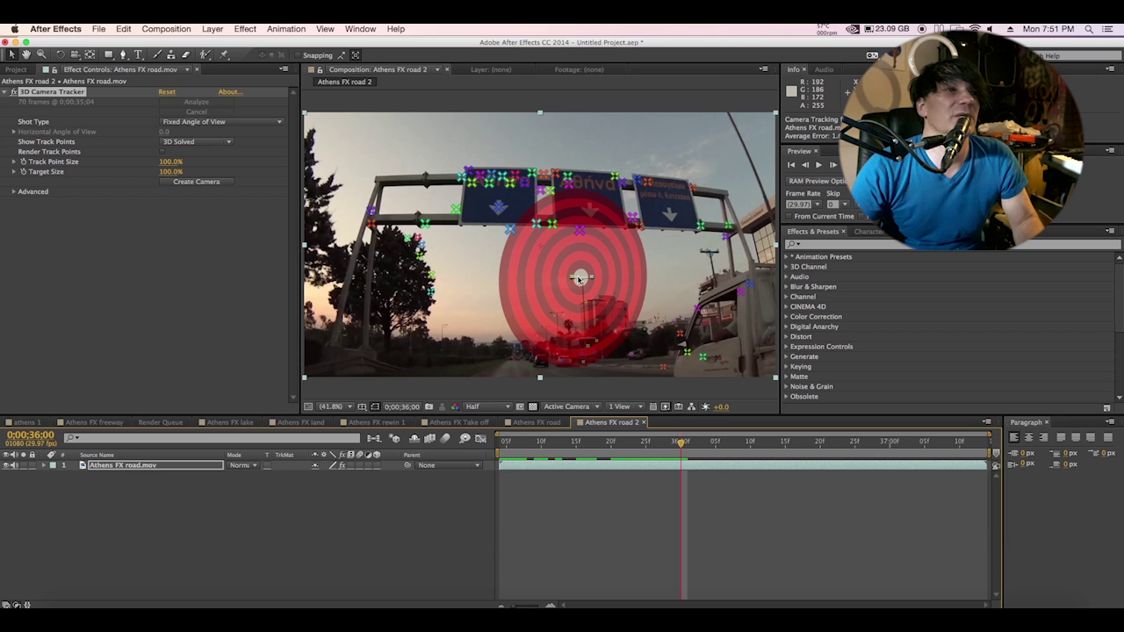
Create a text layer and 3D Tracker Camera at the target, then select the Text layer
right_click(579, 279)
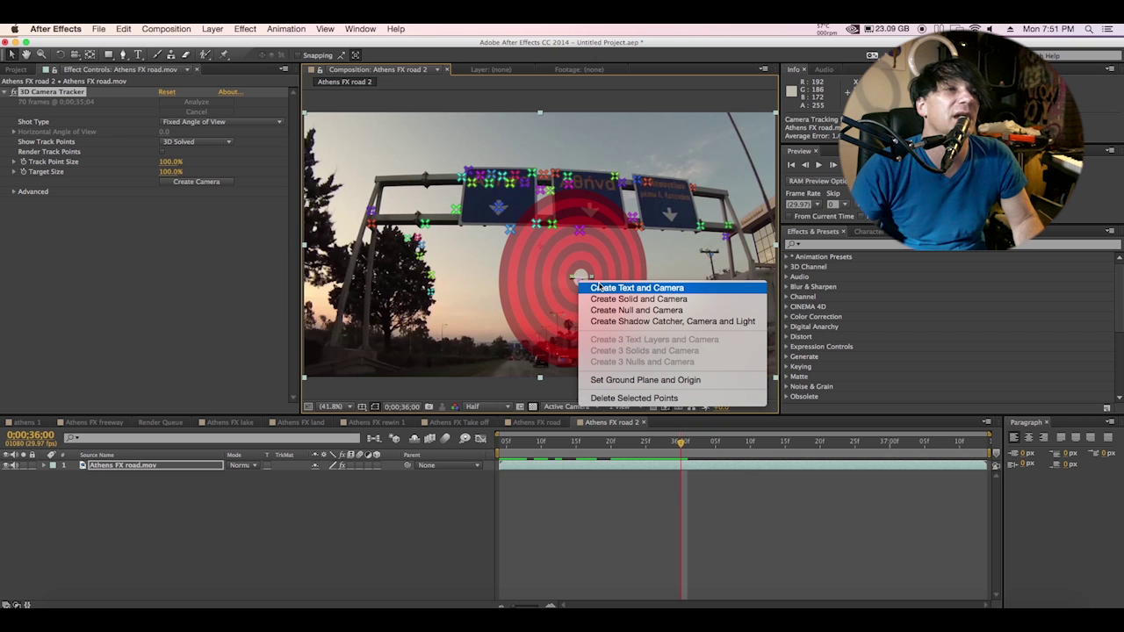
click(598, 288)
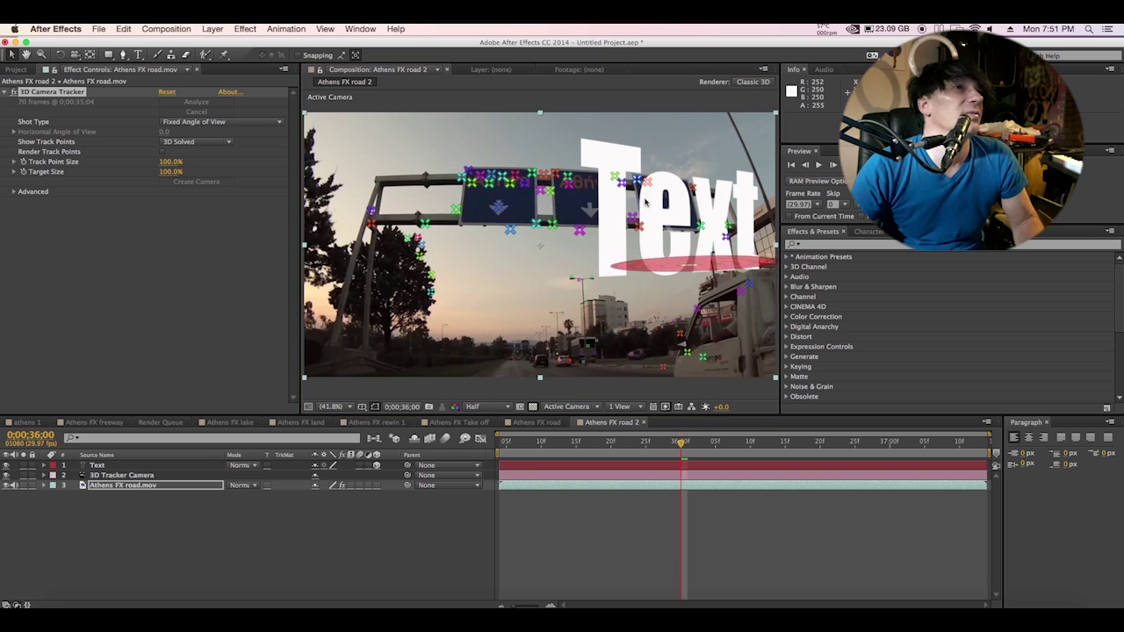
click(98, 465)
Drag the word Text left and back into the scene beneath the overhead signs
mouse_move(651, 262)
mouse_down()
mouse_move(558, 328)
mouse_move(563, 339)
mouse_up()
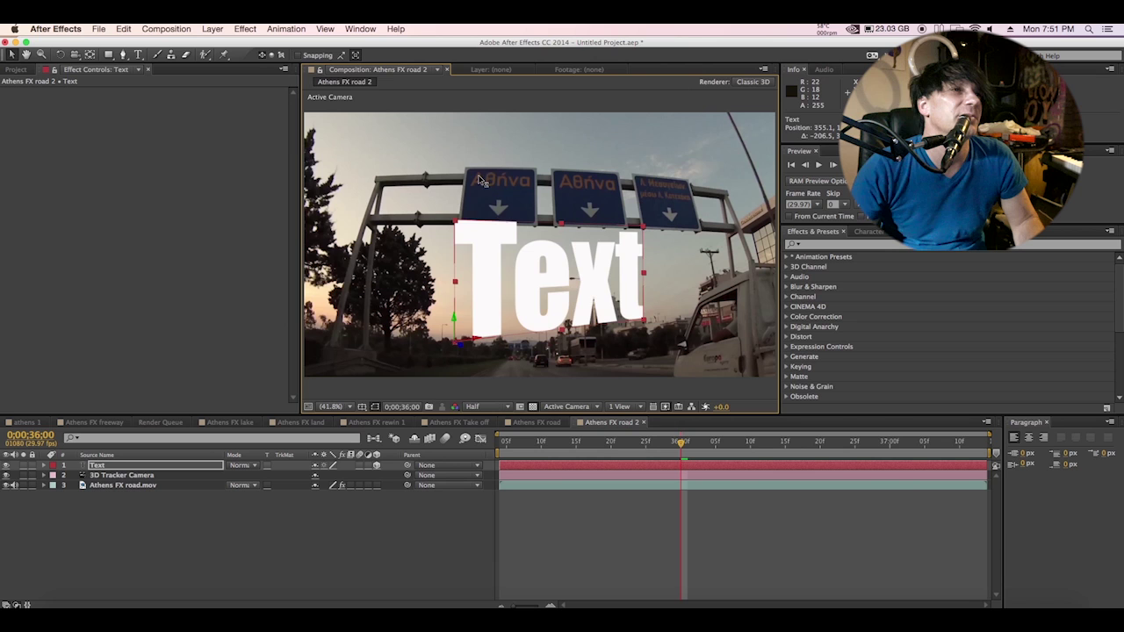
drag(483, 365, 445, 339)
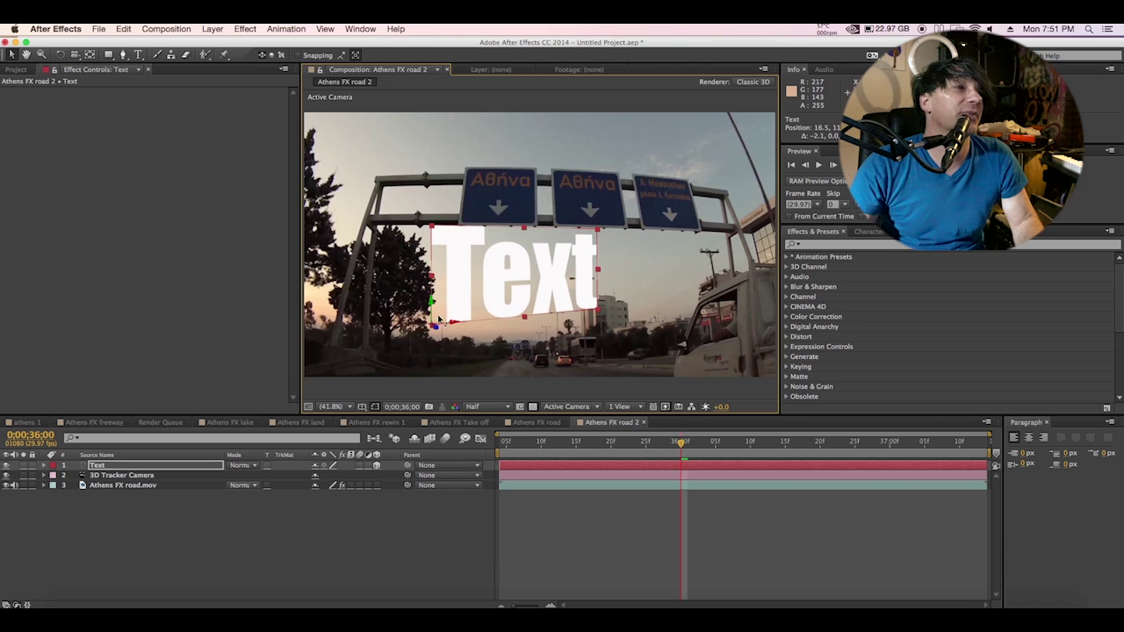
drag(438, 320, 410, 26)
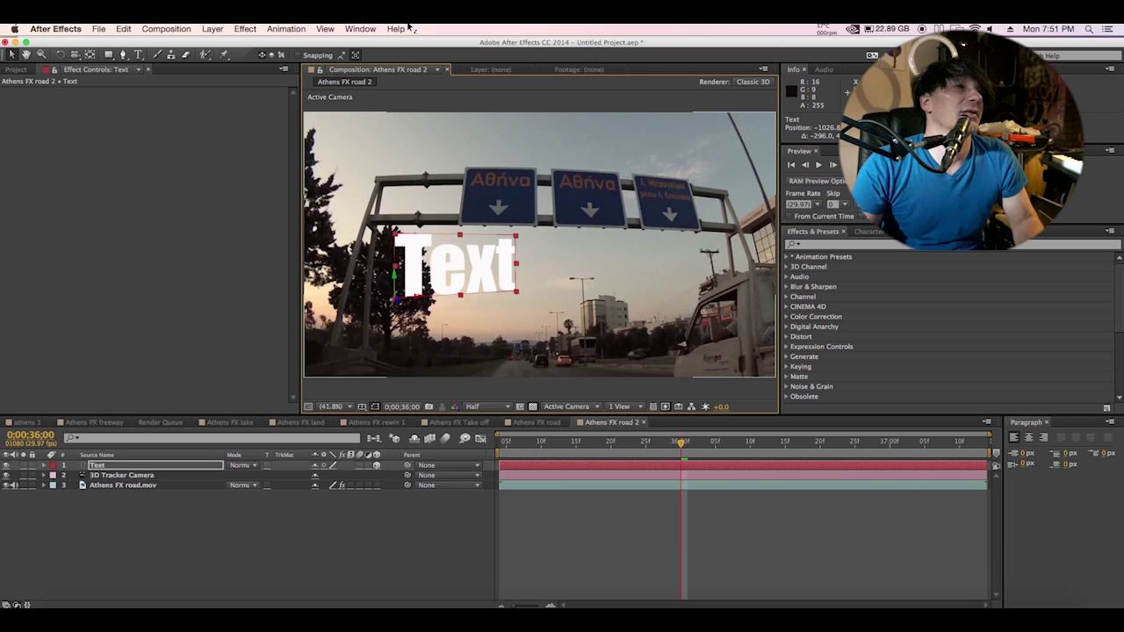
drag(395, 298, 395, 136)
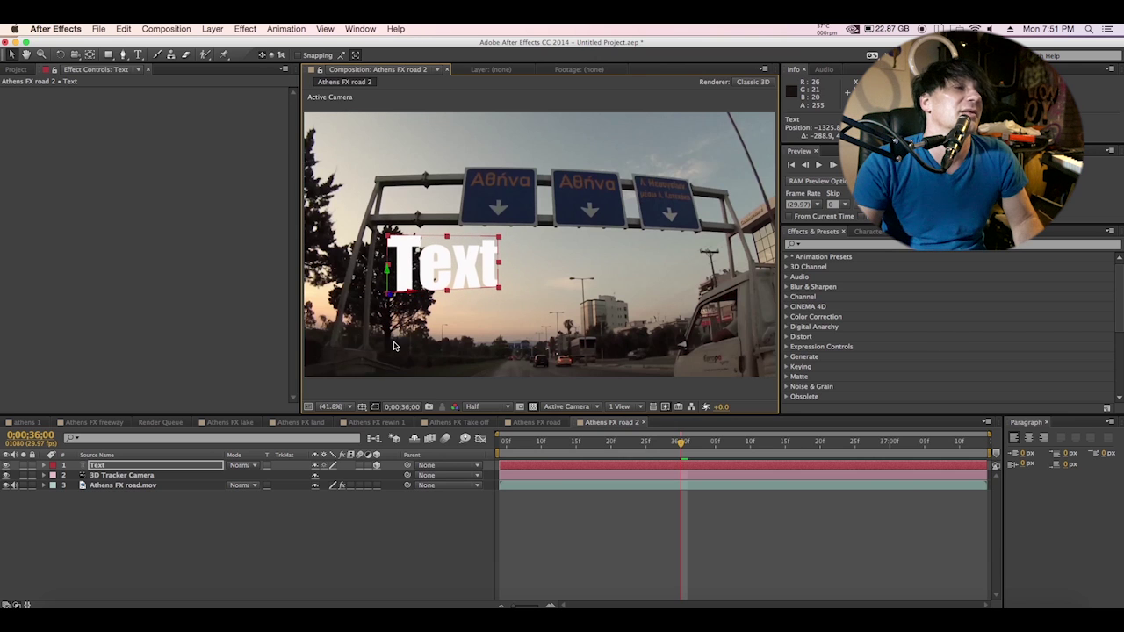
drag(393, 299, 392, 241)
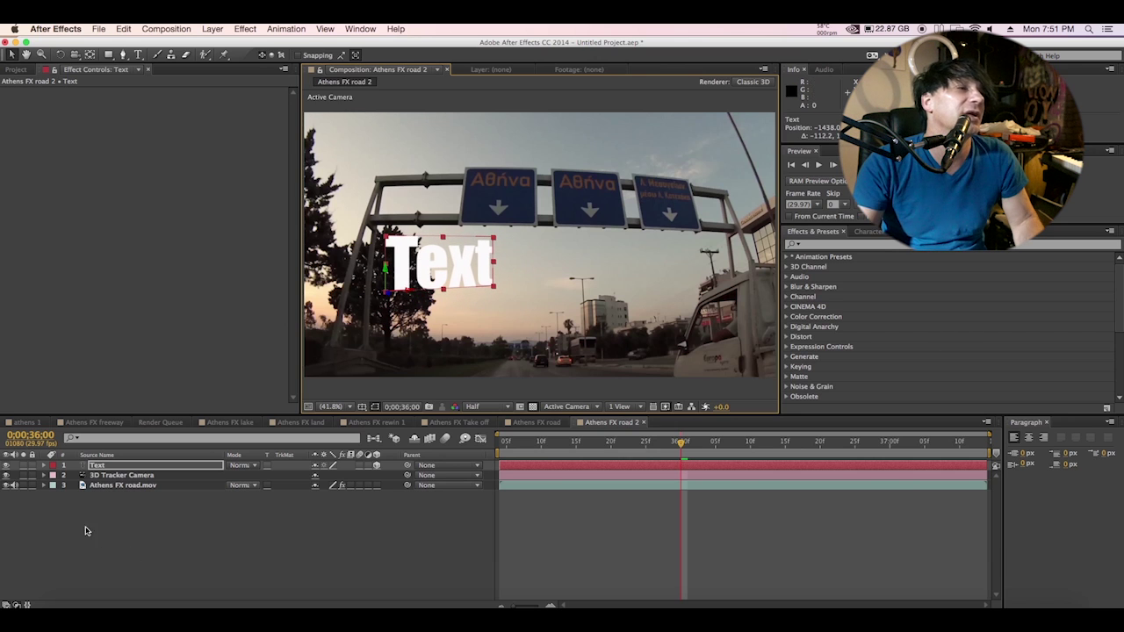
Scale the Text to 398.8% and move it right, just above the road near centre
click(44, 467)
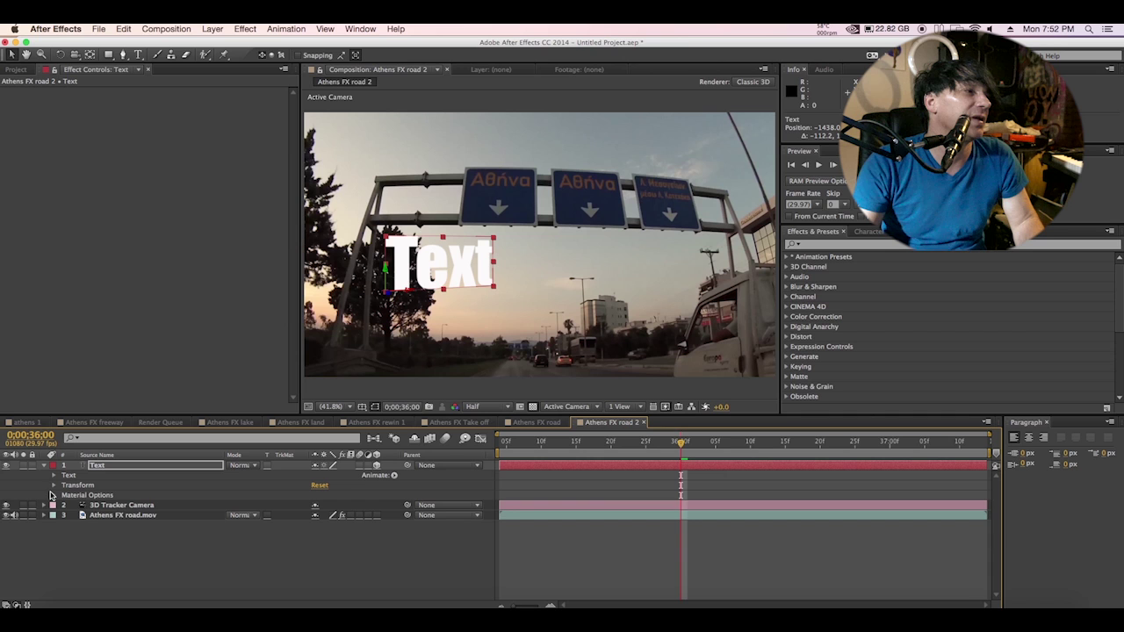
click(53, 486)
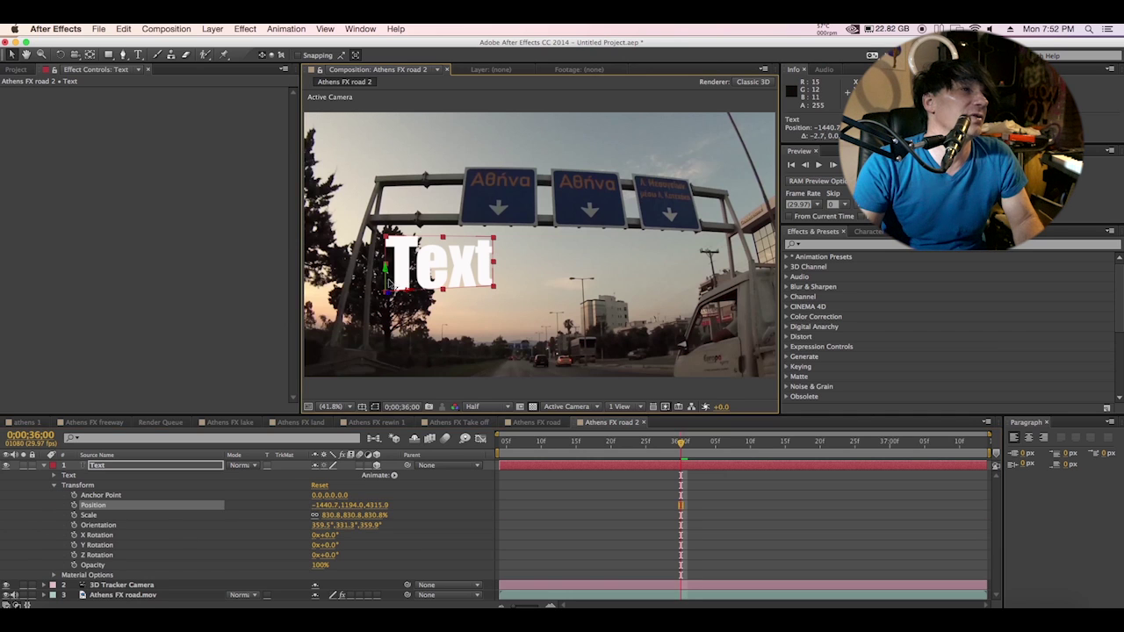
drag(392, 299, 389, 207)
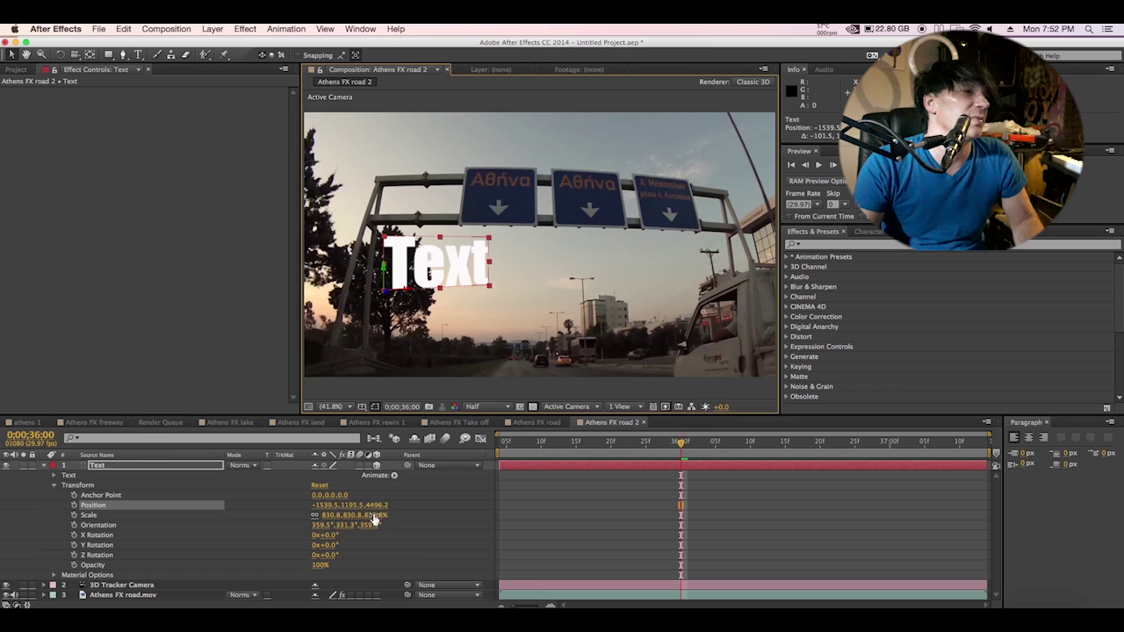
drag(374, 520, 139, 534)
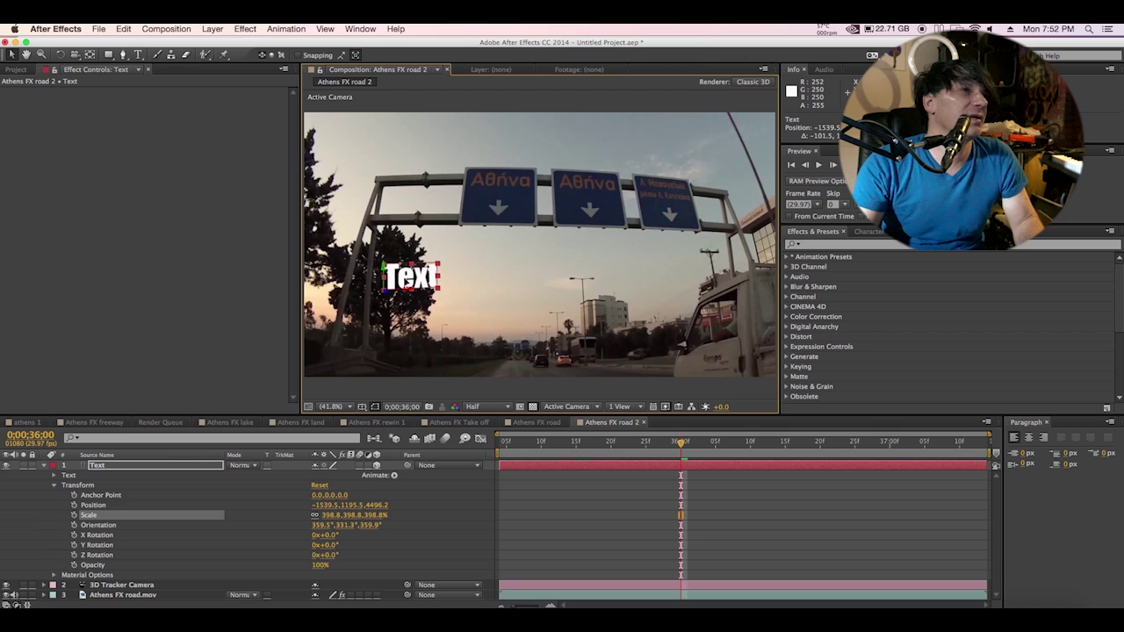
drag(396, 280, 541, 285)
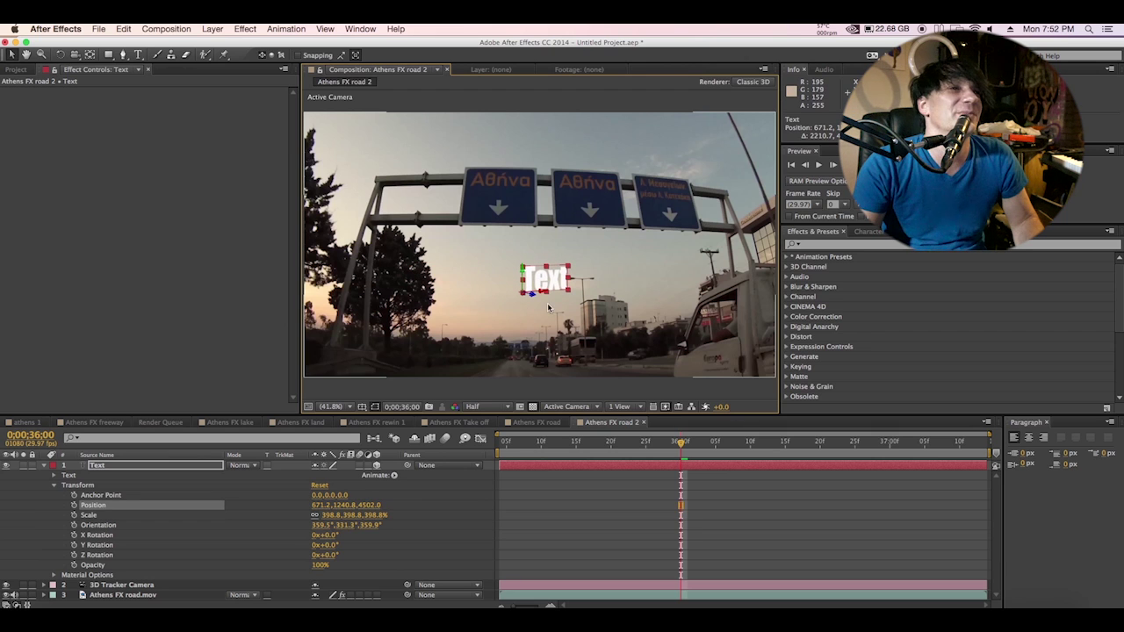
drag(546, 286, 535, 303)
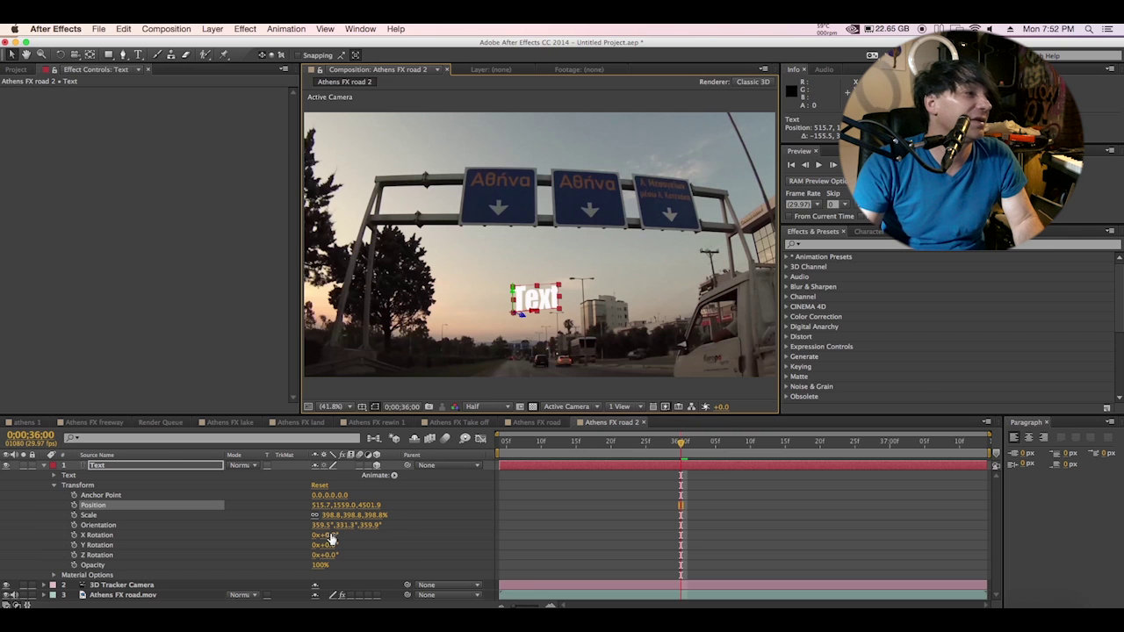
Tilt the Text with 2° X Rotation and check its placement at an earlier frame
drag(327, 535, 363, 525)
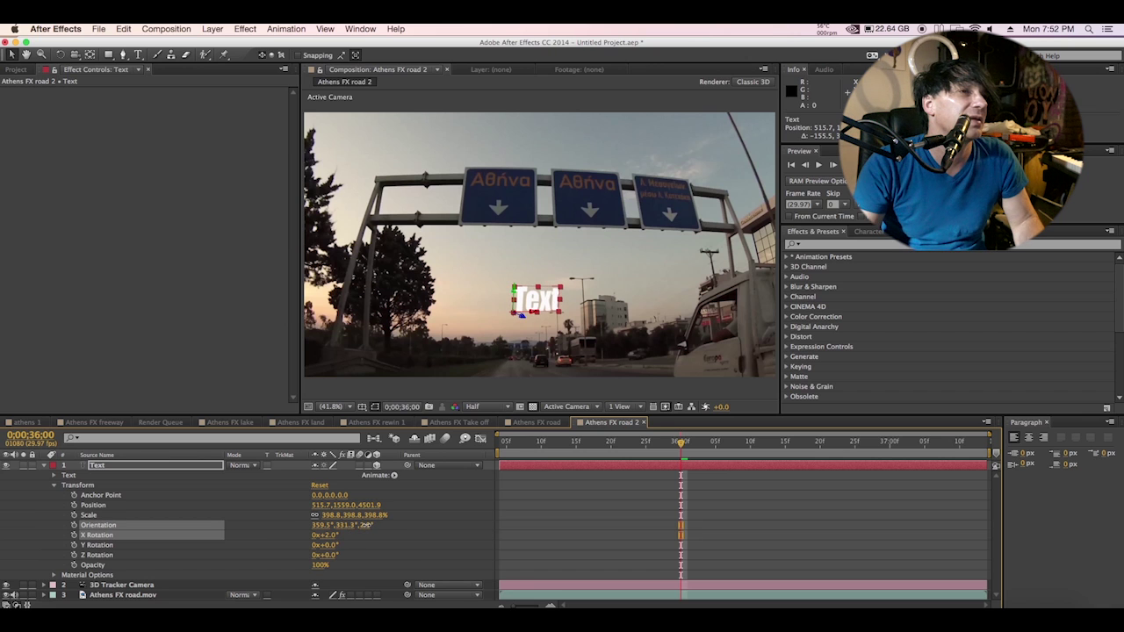
click(365, 525)
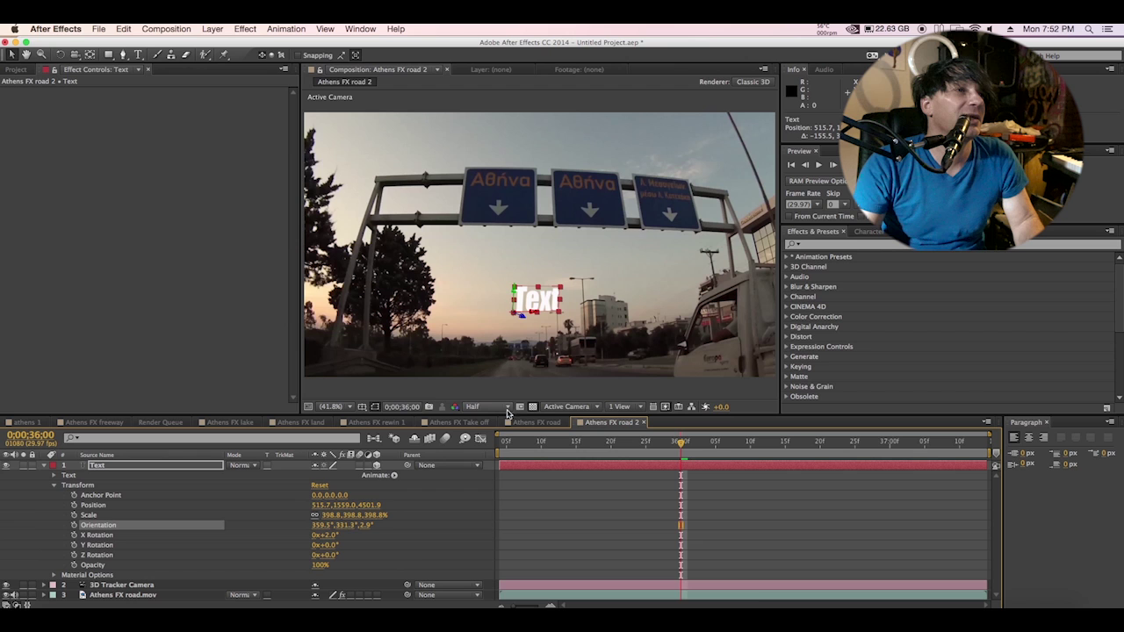
mouse_move(669, 447)
mouse_down()
mouse_move(482, 450)
mouse_move(500, 449)
mouse_up()
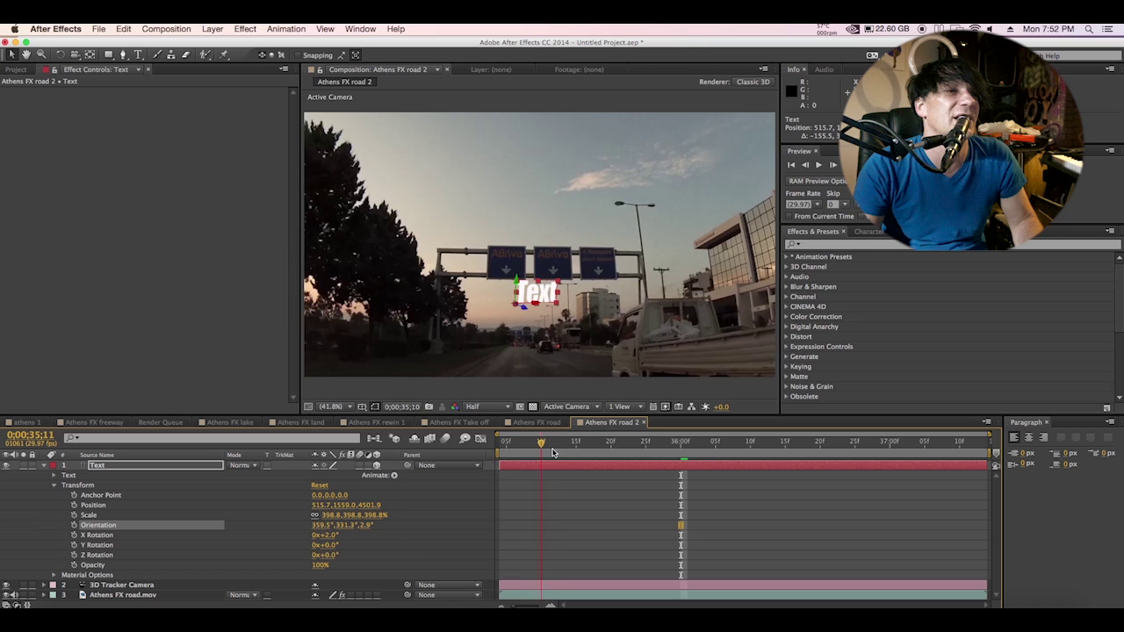
Fine-tune the Text's position and scale to about 289% so it stays under the signs
drag(540, 292, 538, 317)
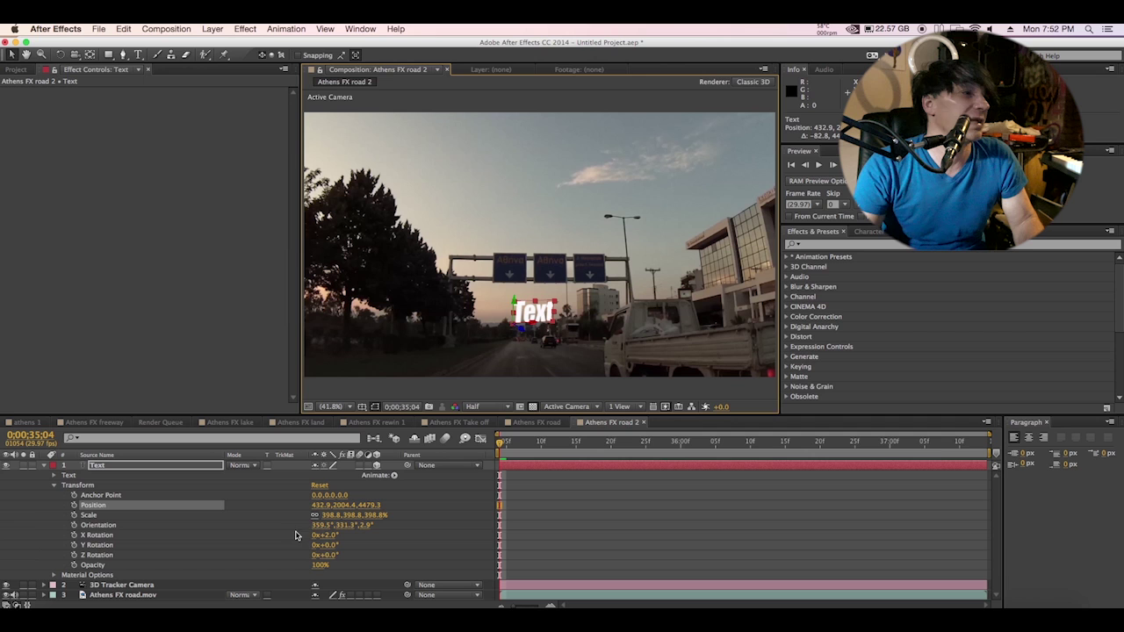
drag(325, 515, 338, 514)
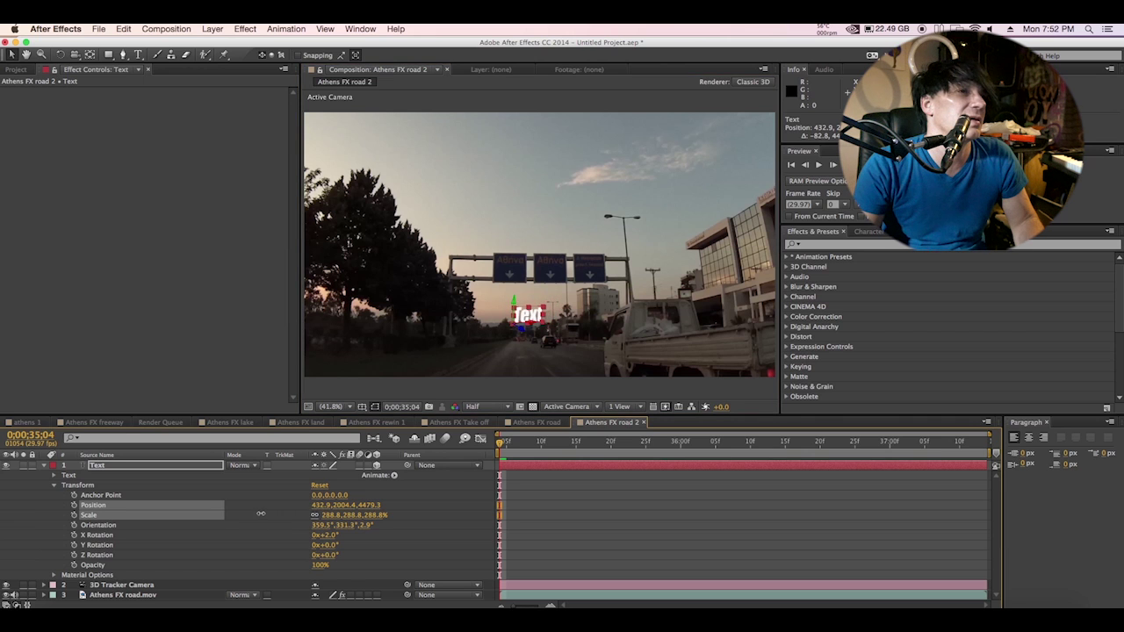
click(261, 514)
drag(501, 444, 959, 446)
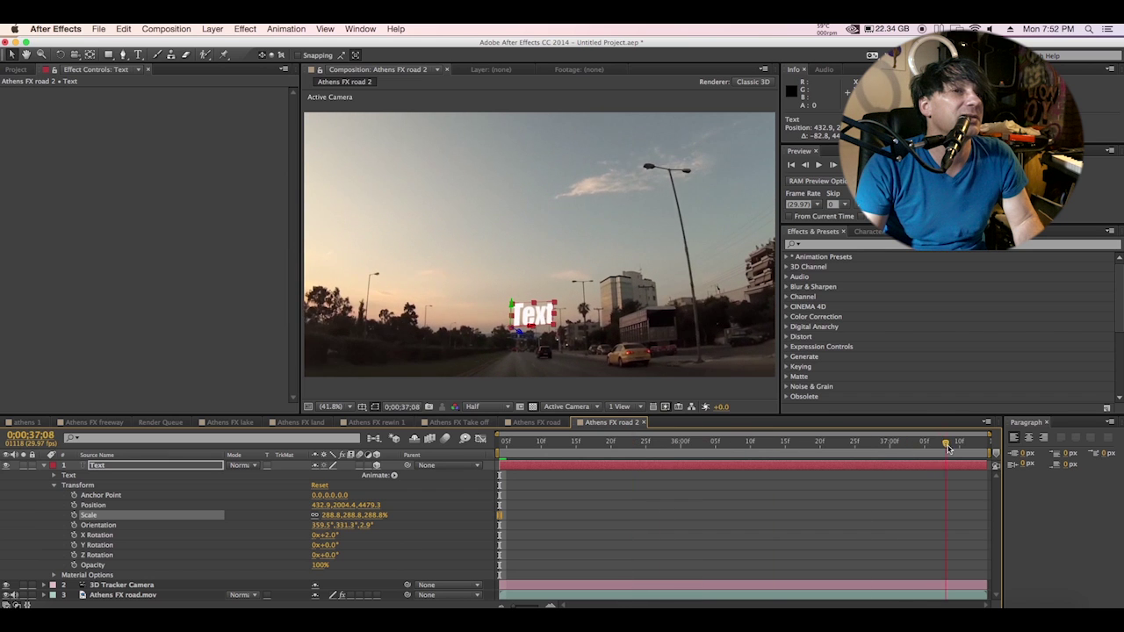
drag(560, 327, 566, 297)
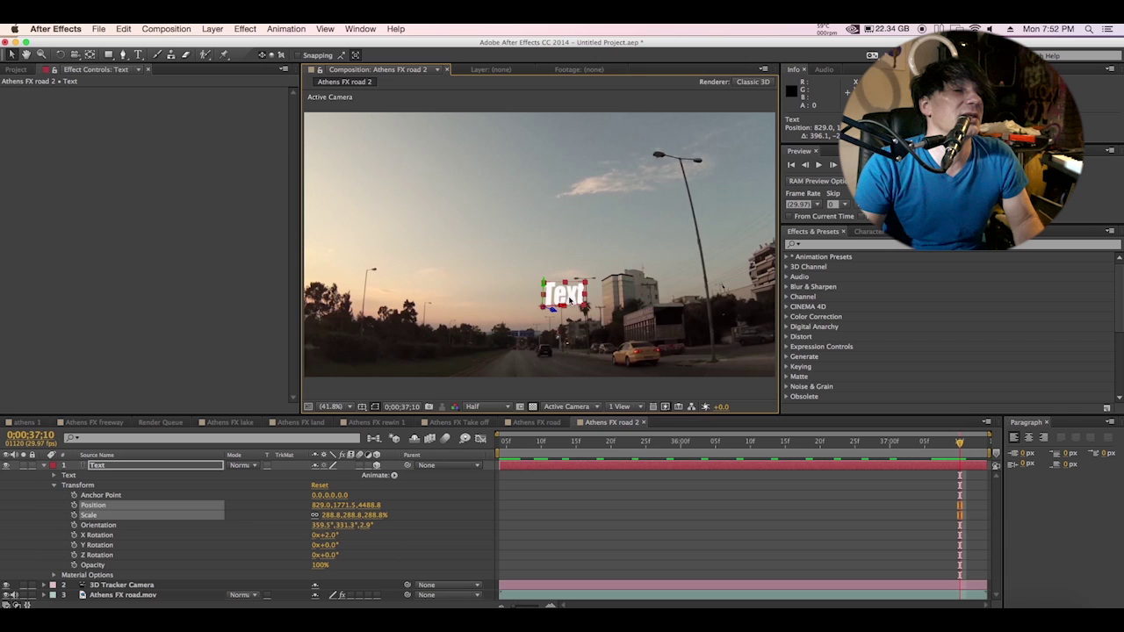
RAM preview the tracked text from the clip's start, then collapse and reselect the Text layer
mouse_move(683, 449)
mouse_down()
mouse_move(492, 443)
mouse_move(562, 443)
mouse_up()
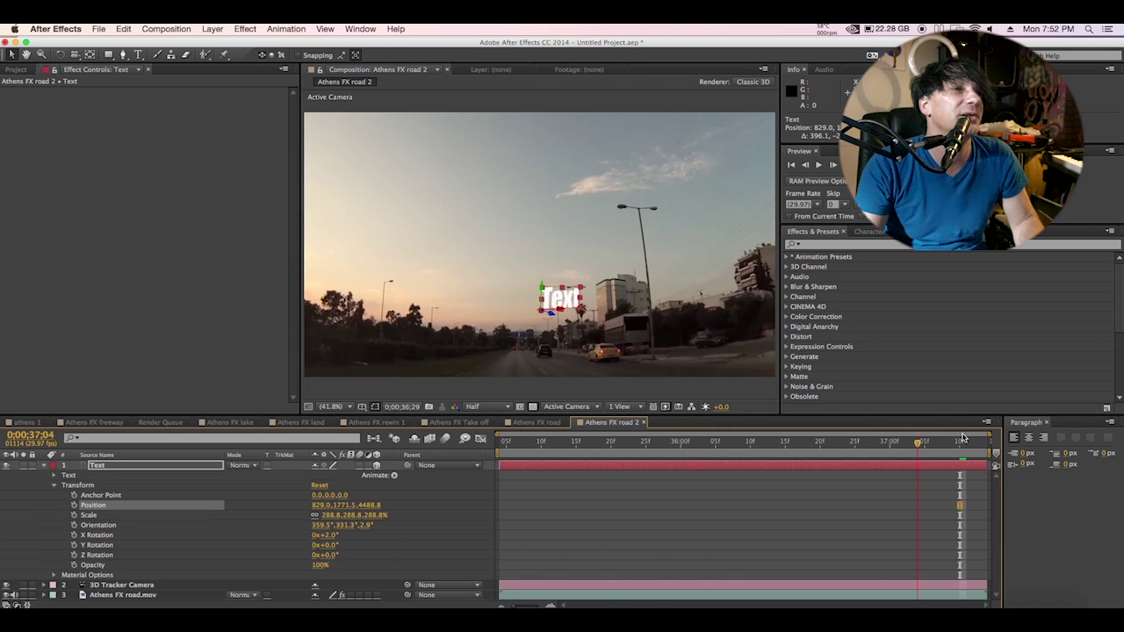
key(KP_0)
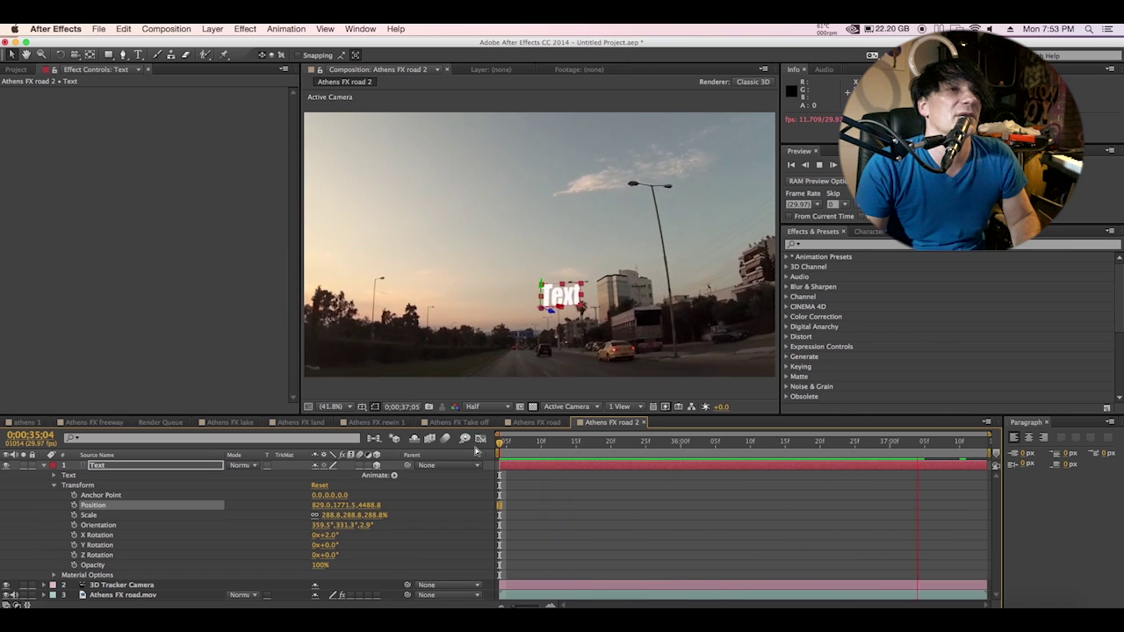
click(109, 596)
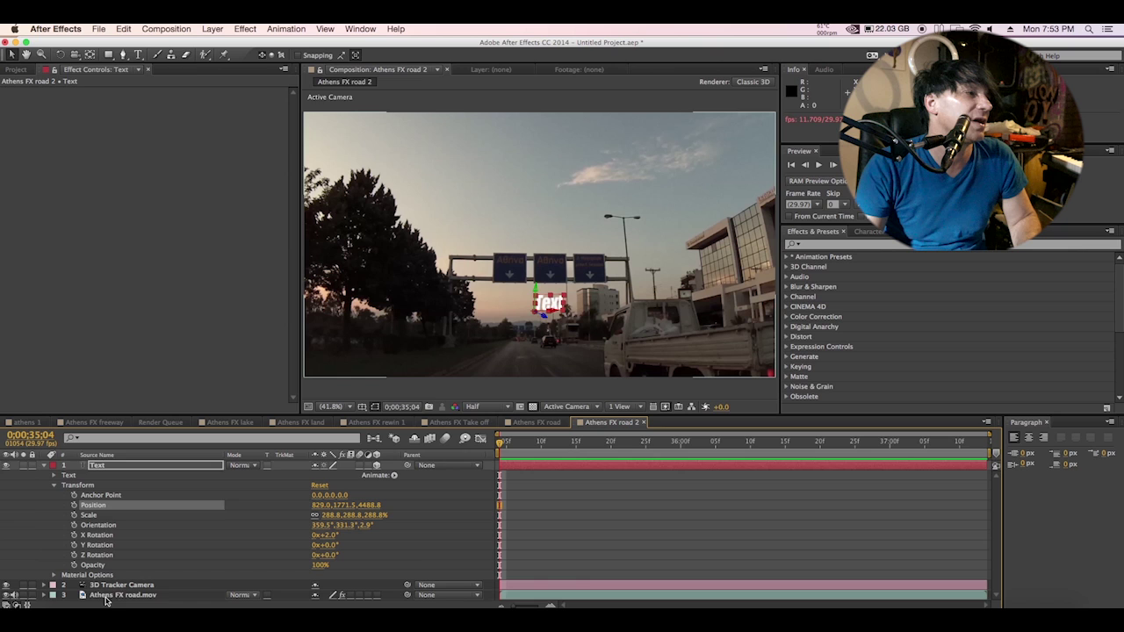
click(45, 467)
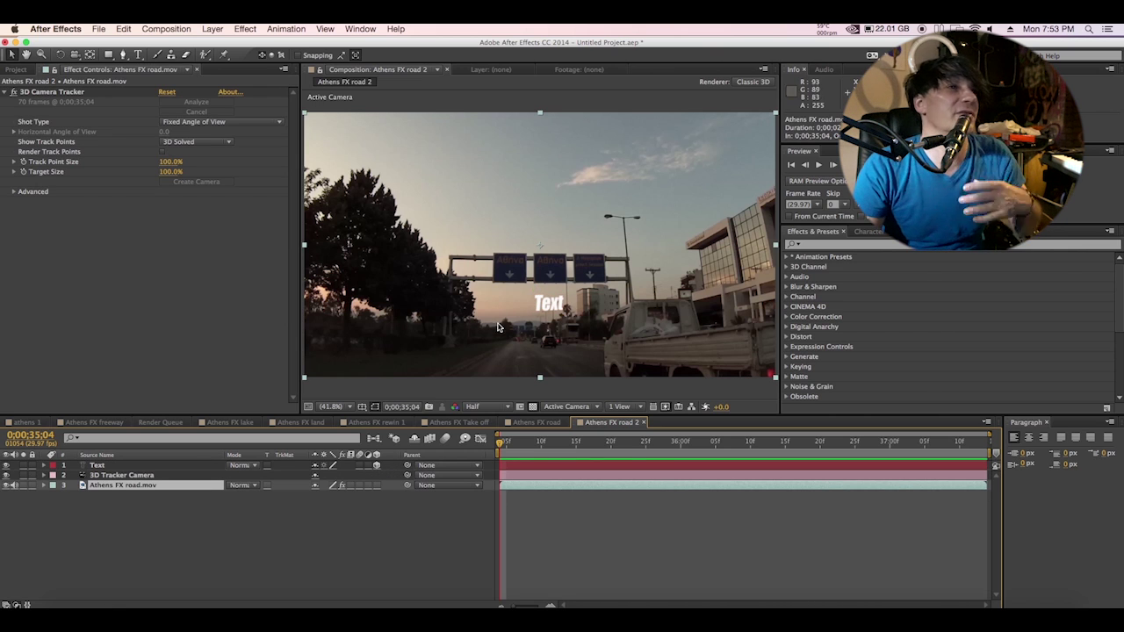
click(549, 304)
key(Page_Down)
key(Page_Down)
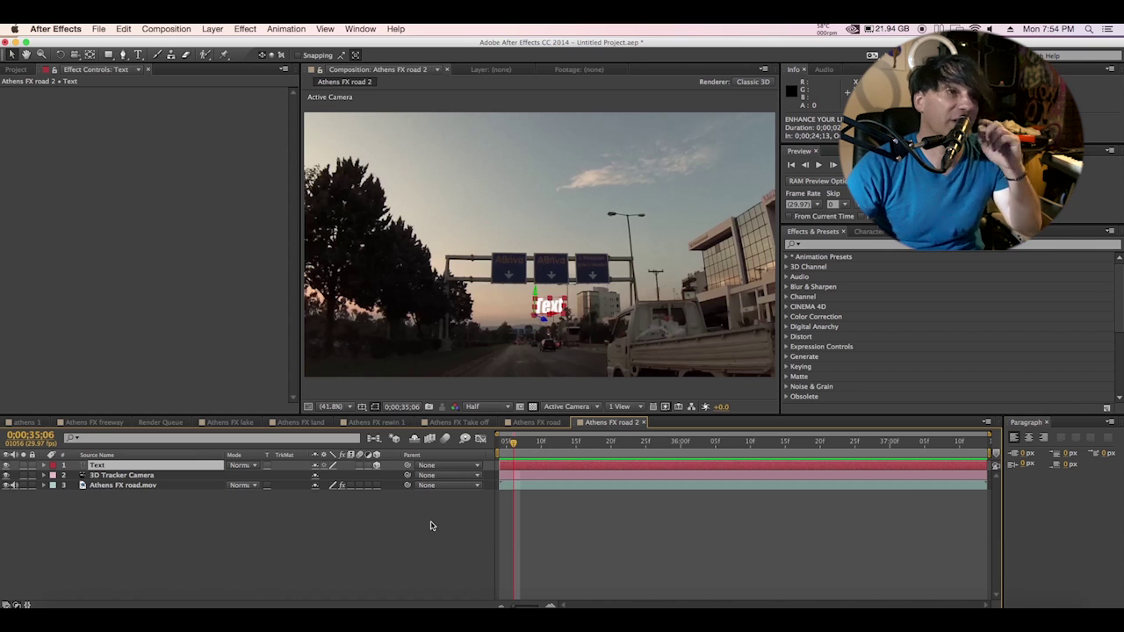
Apply Basic 3D to the Text layer with Distance to Image set to 4.0
click(823, 245)
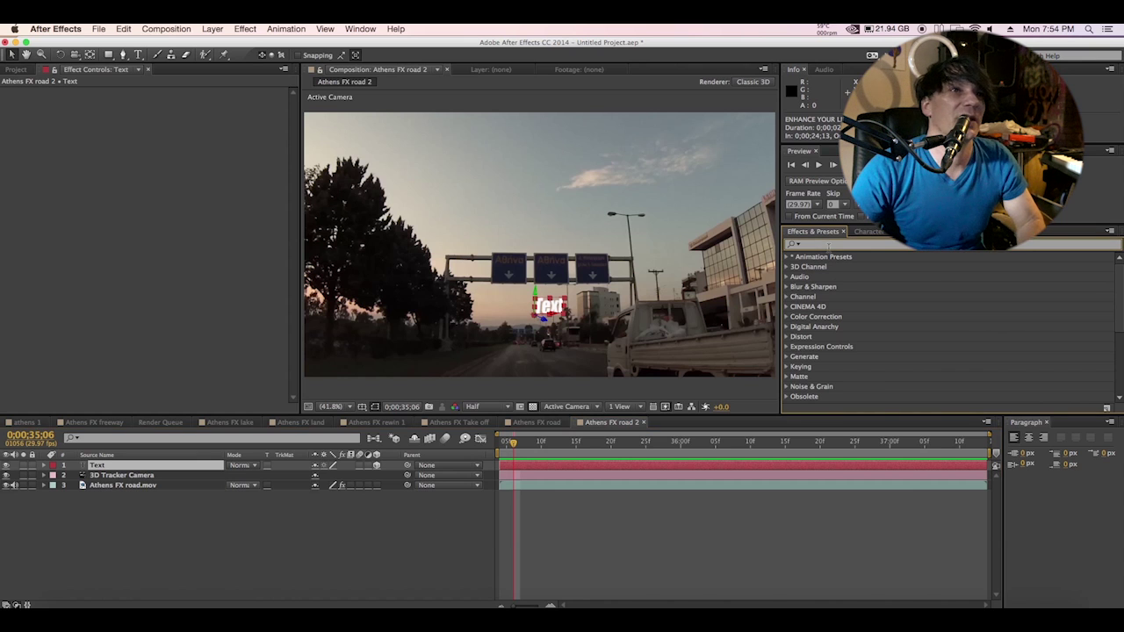
text(Ba)
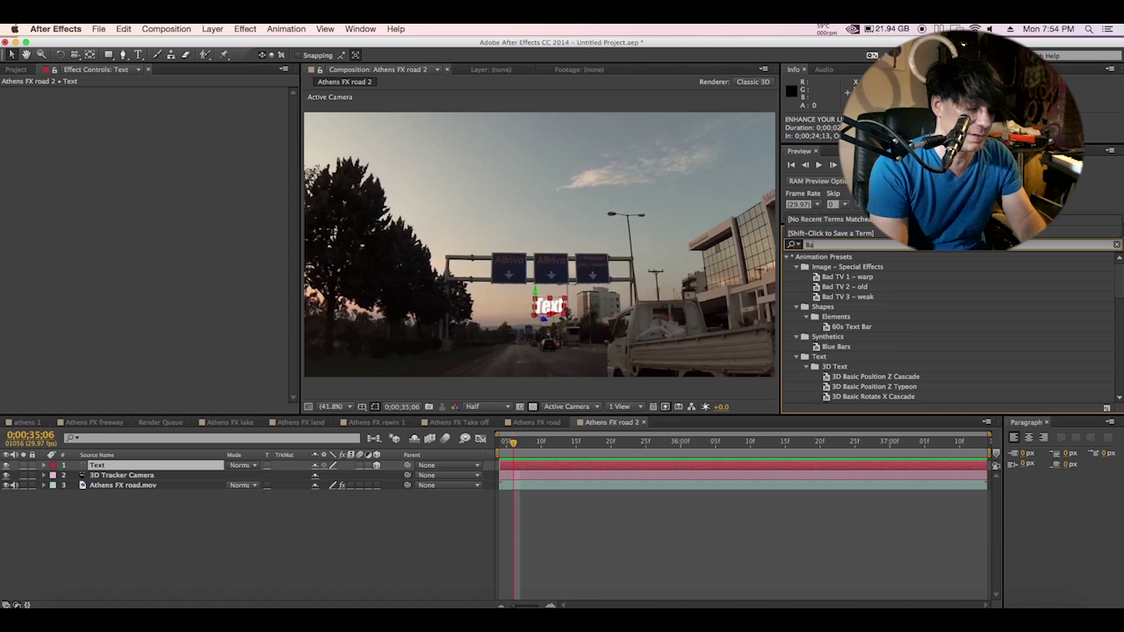
text(sic)
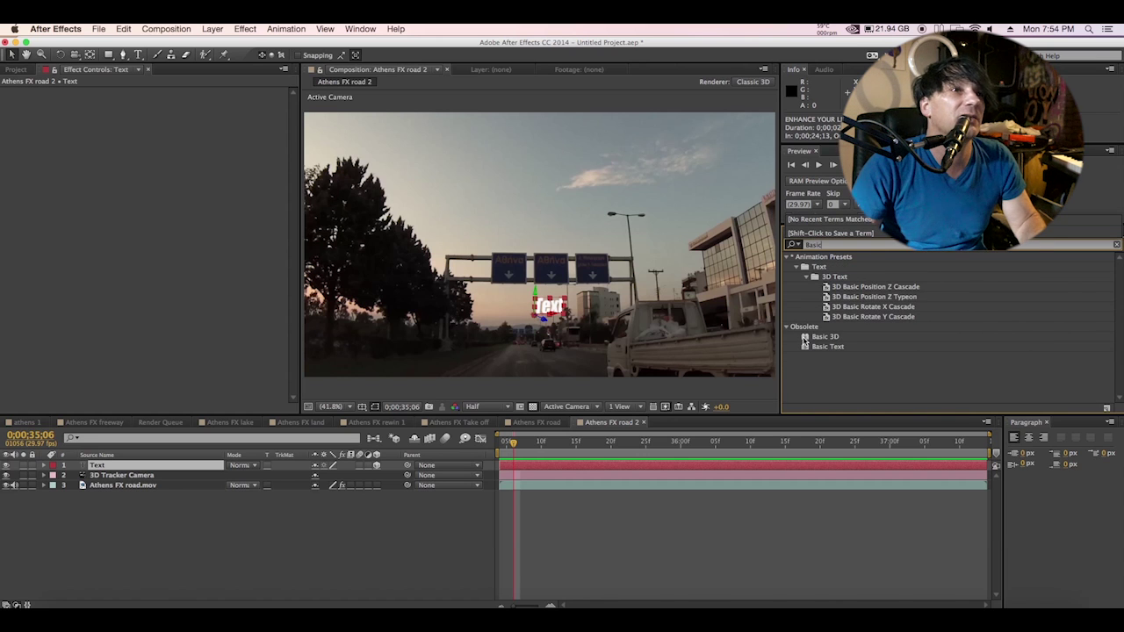
drag(804, 340, 655, 468)
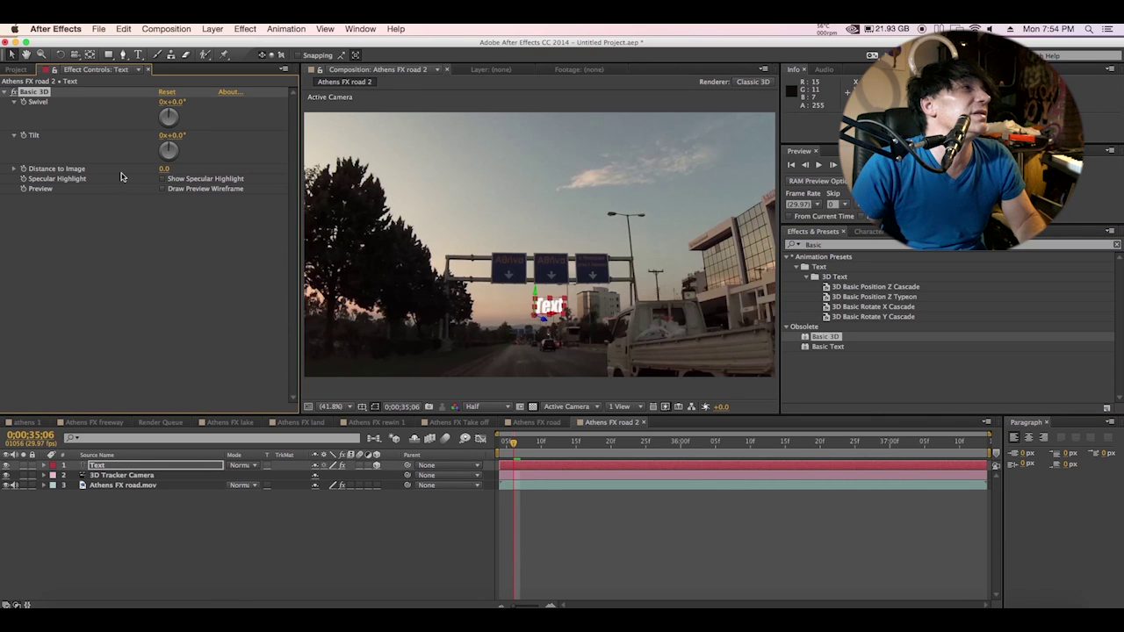
click(164, 169)
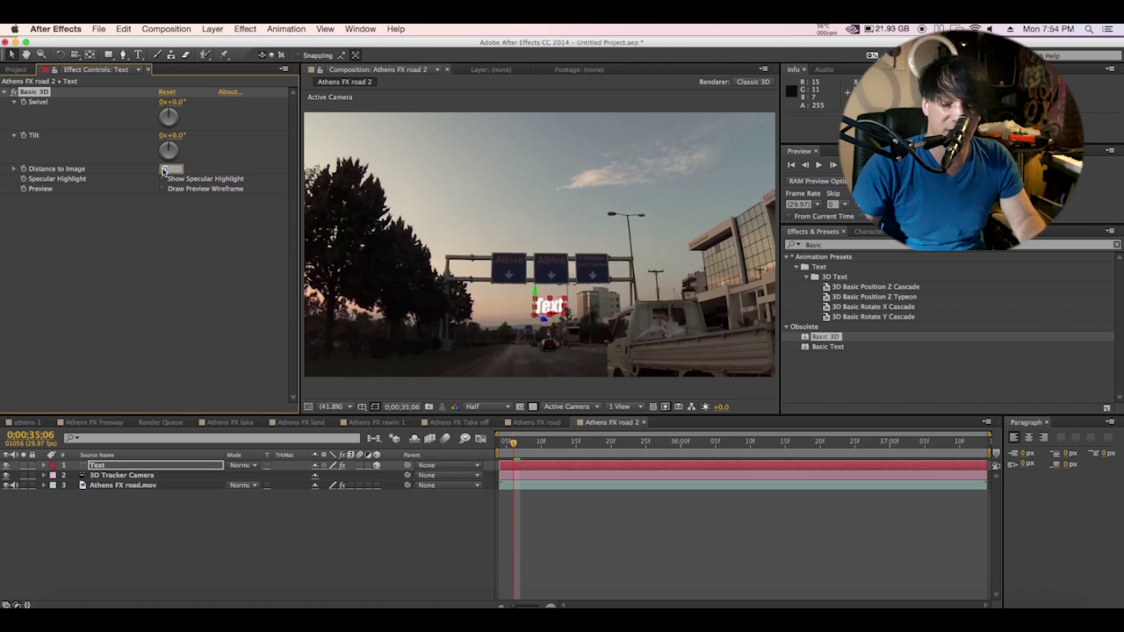
text(4)
key(Return)
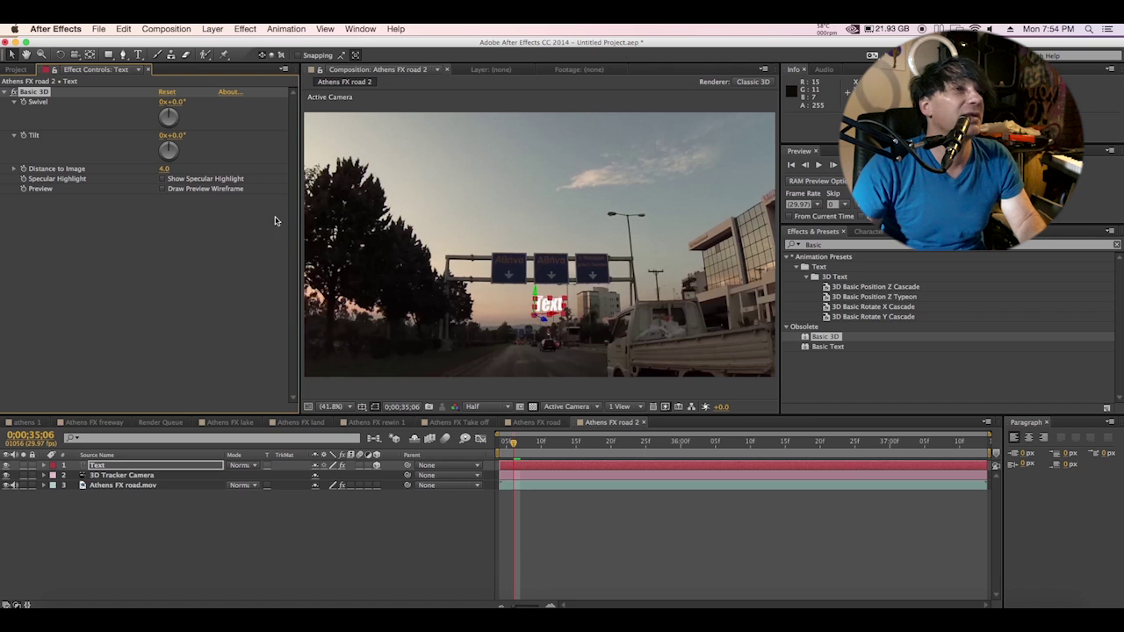
Nudge the text slightly higher and further right in the viewer
click(518, 327)
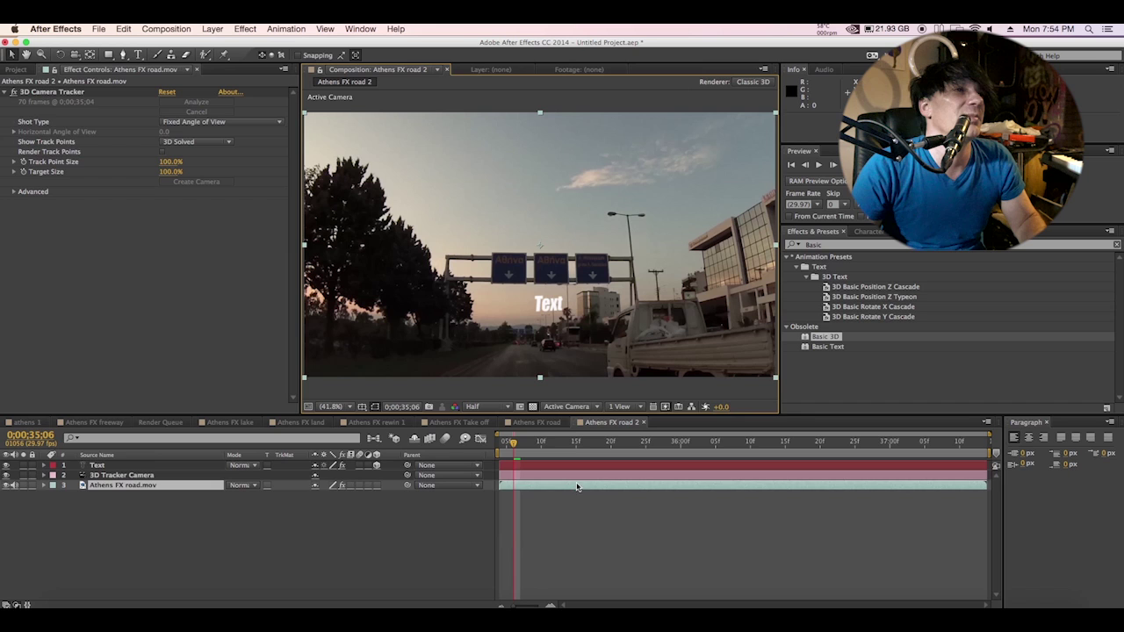
click(548, 305)
drag(553, 308, 556, 305)
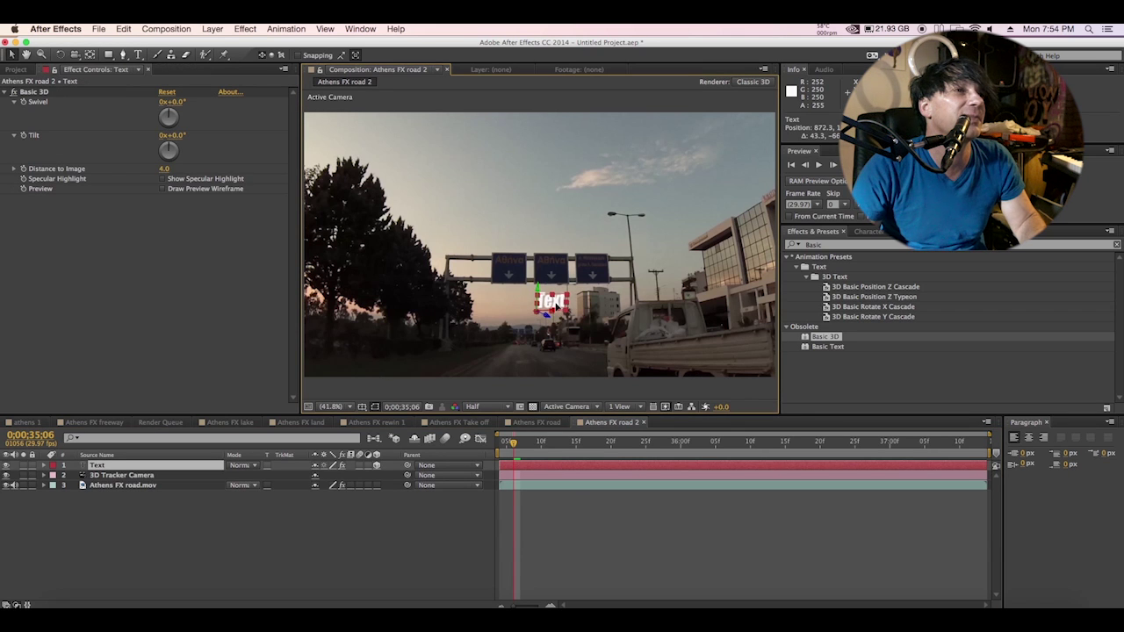
key(Return)
Add a default Drop Shadow to the Text layer and collapse both effects in Effect Controls
click(439, 501)
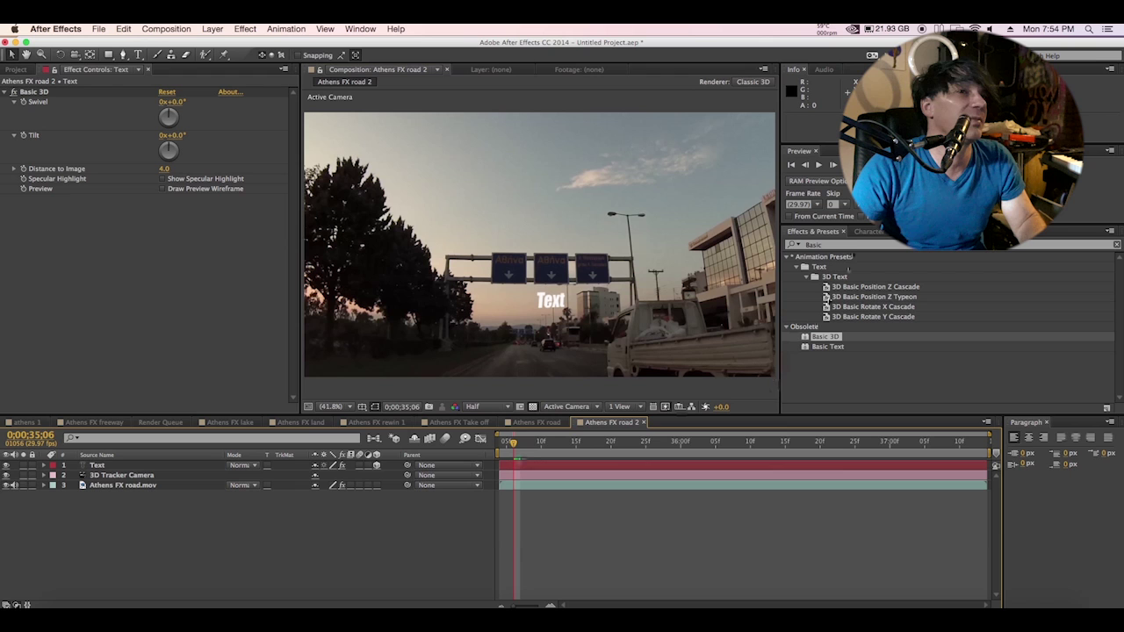
click(851, 246)
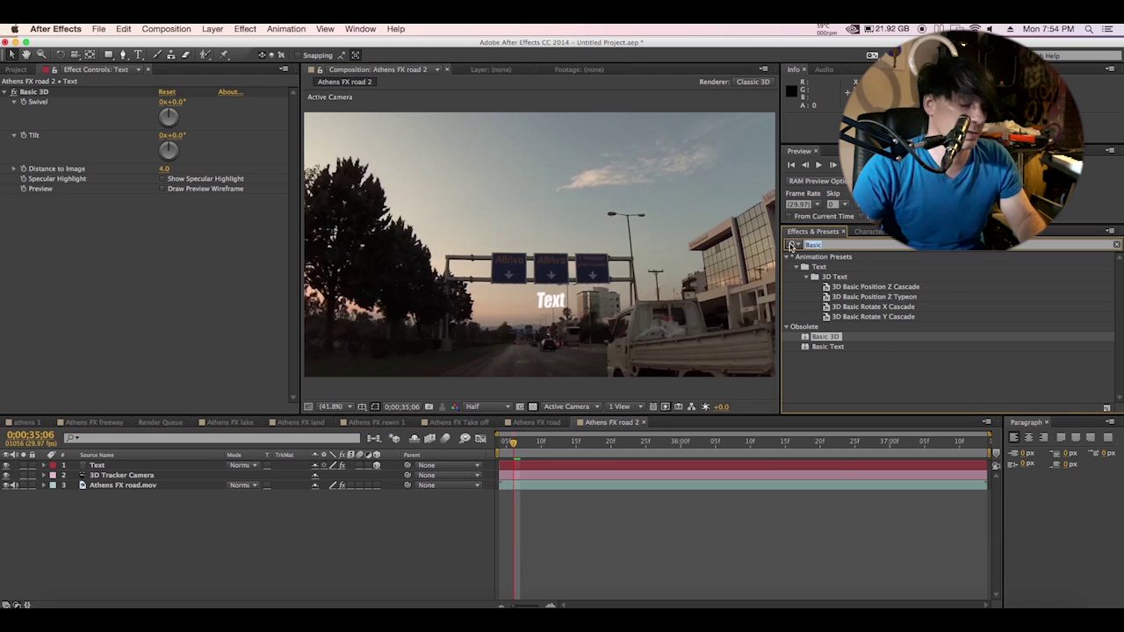
text(drop)
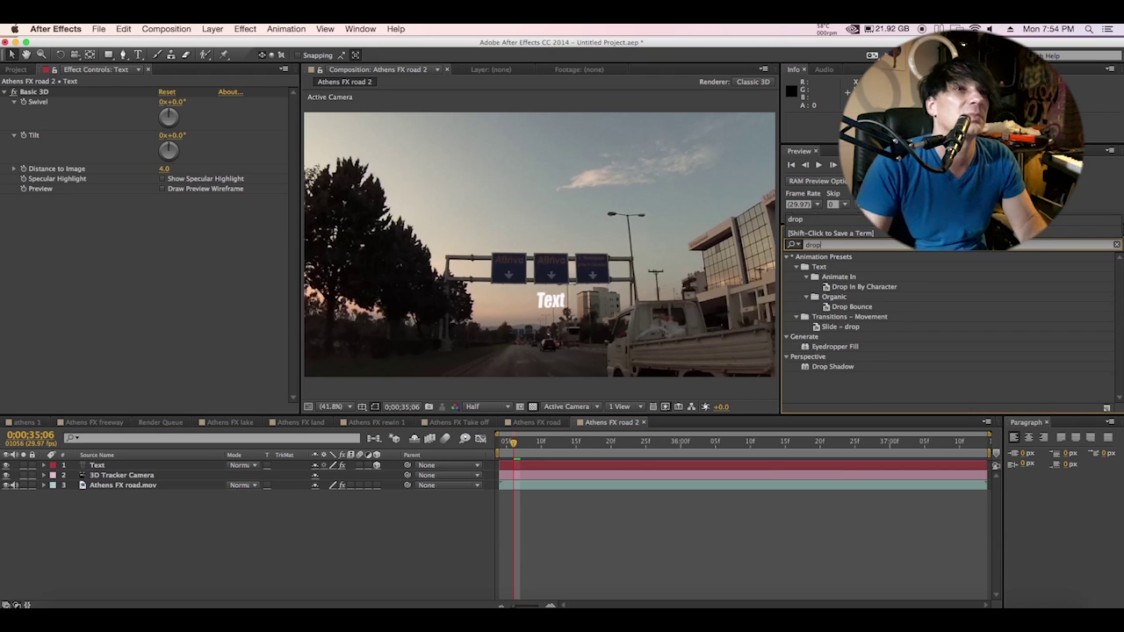
click(832, 366)
drag(704, 424, 586, 463)
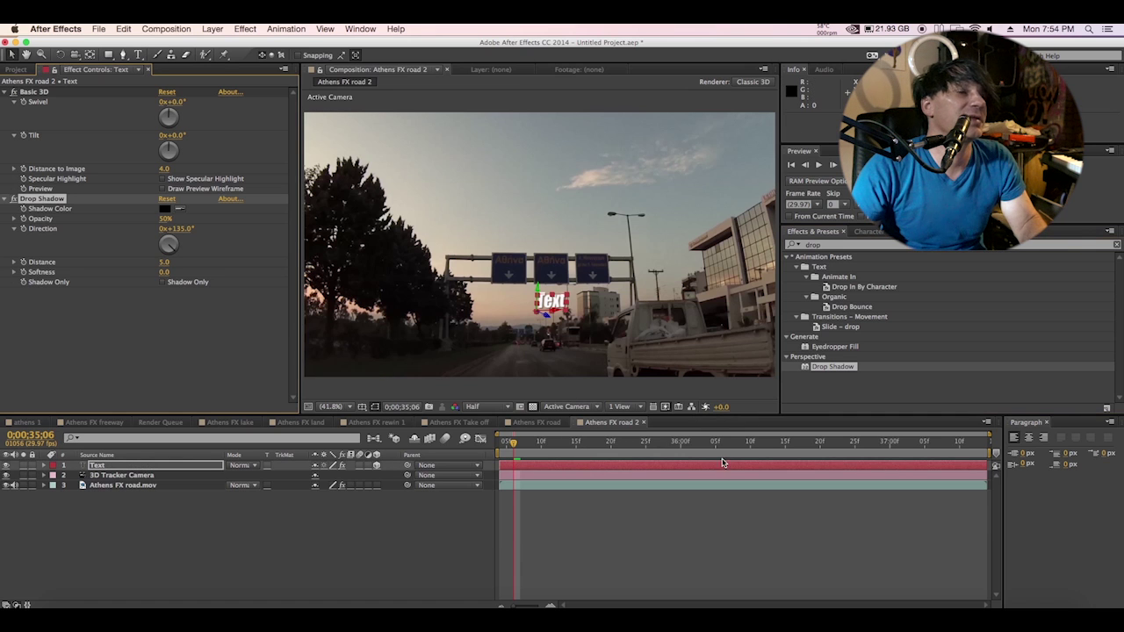
click(7, 200)
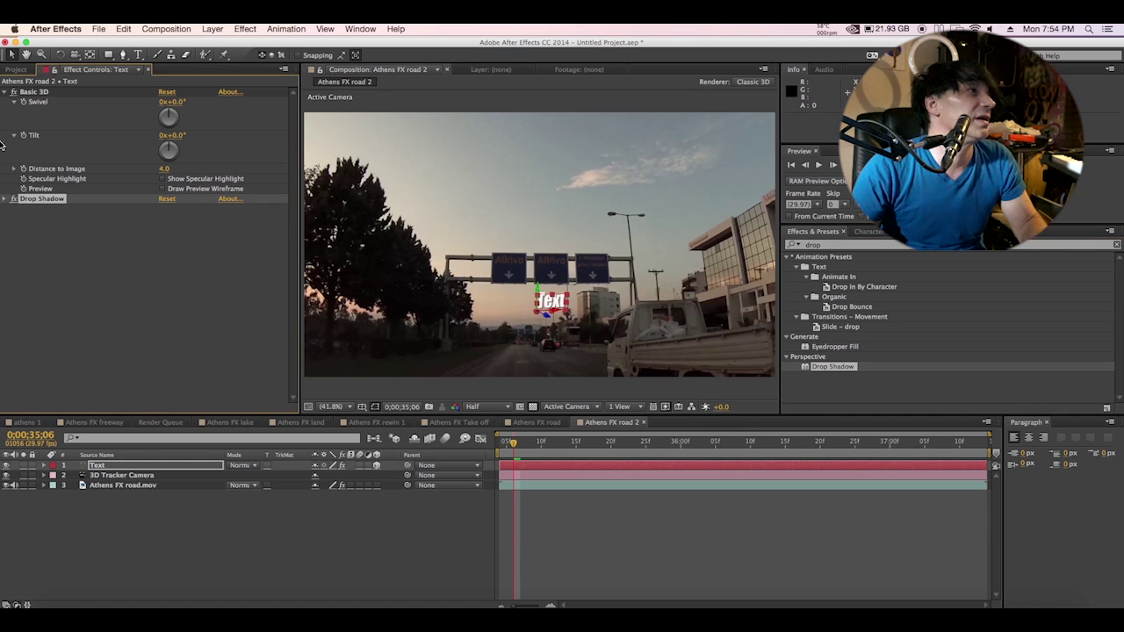
click(5, 93)
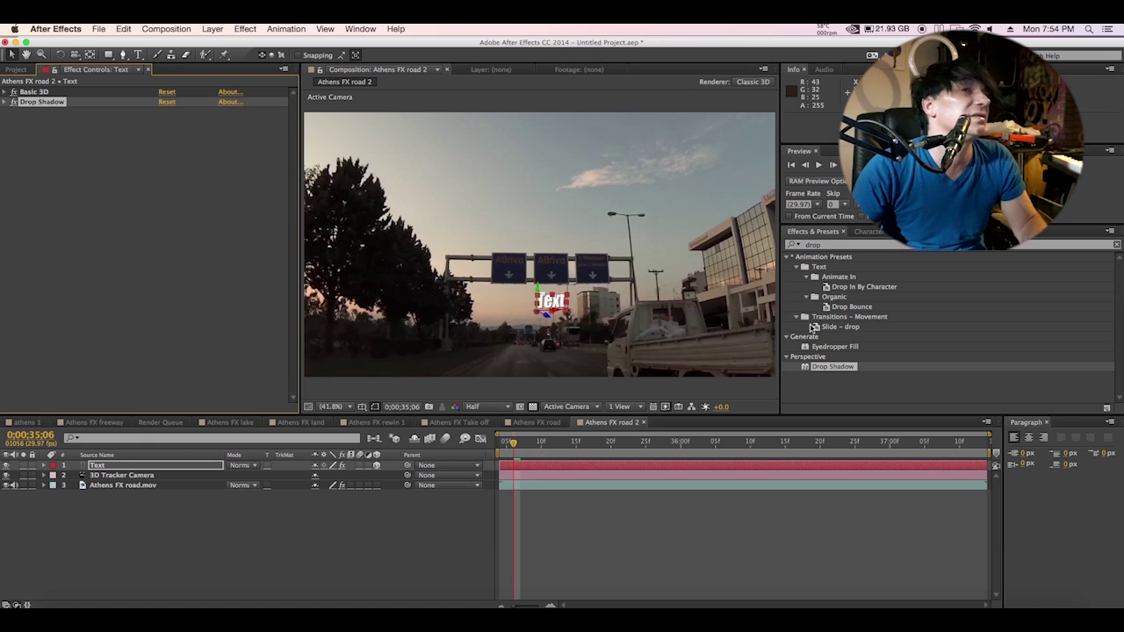
click(839, 245)
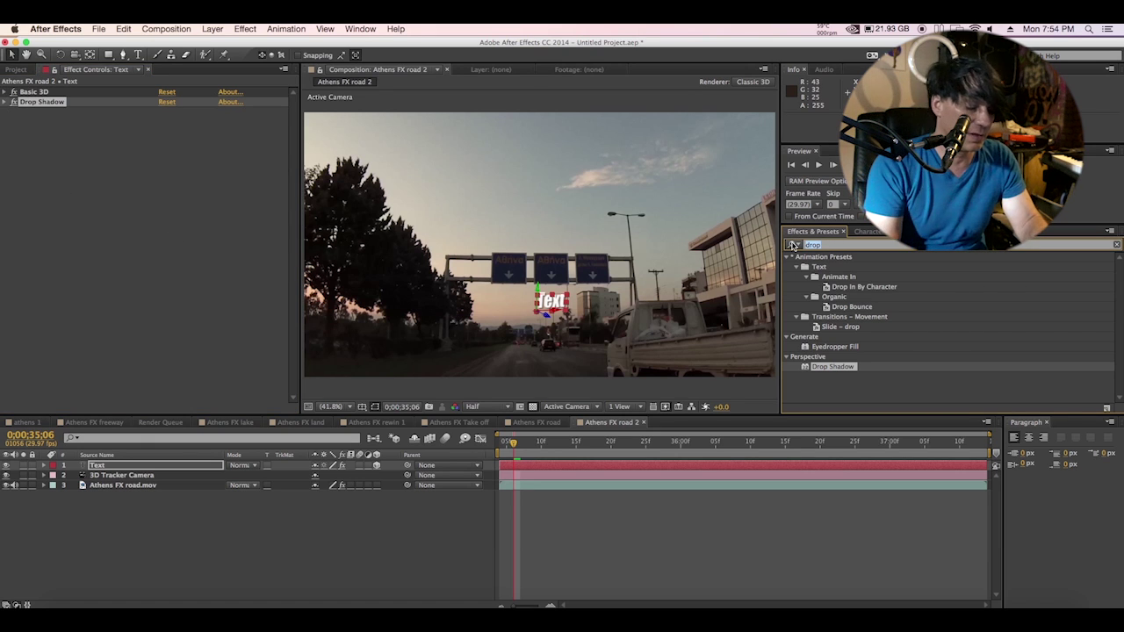
Apply Fast Blur at blurriness 7.0 to the Text layer and scrub ahead to check it
text(fast)
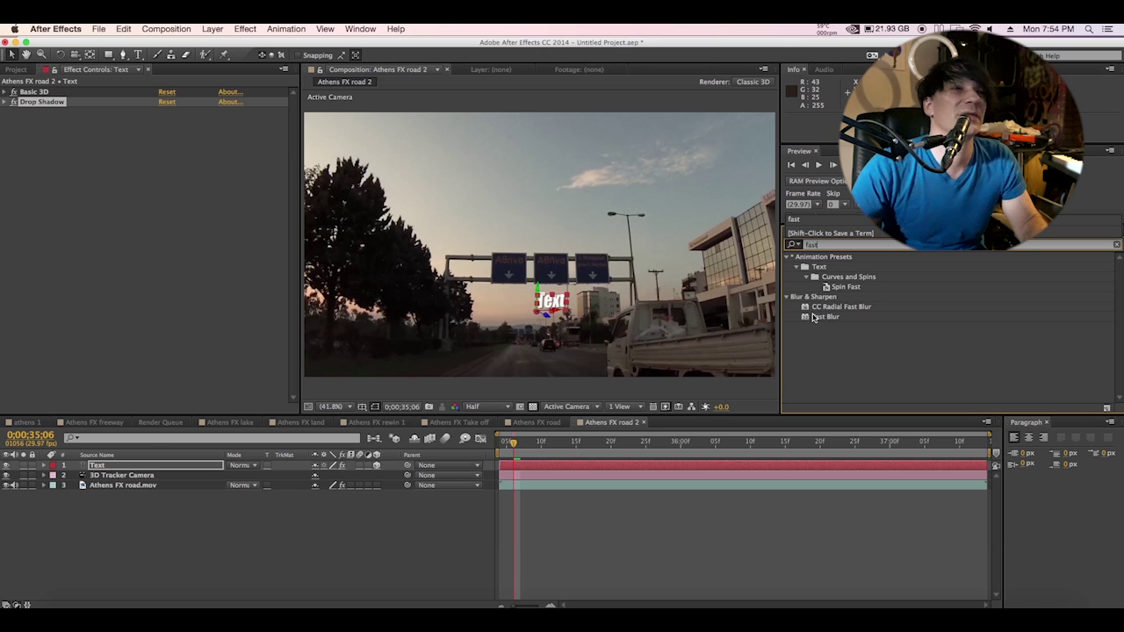
click(813, 318)
drag(567, 469, 556, 468)
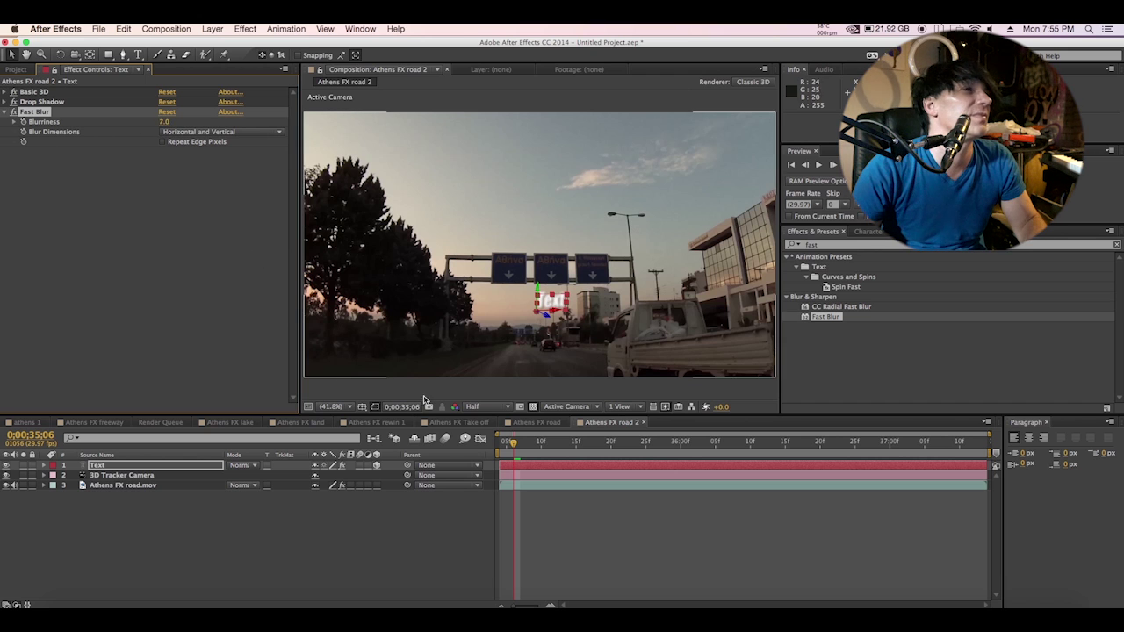
mouse_move(514, 443)
mouse_down()
mouse_move(878, 455)
mouse_move(764, 455)
mouse_up()
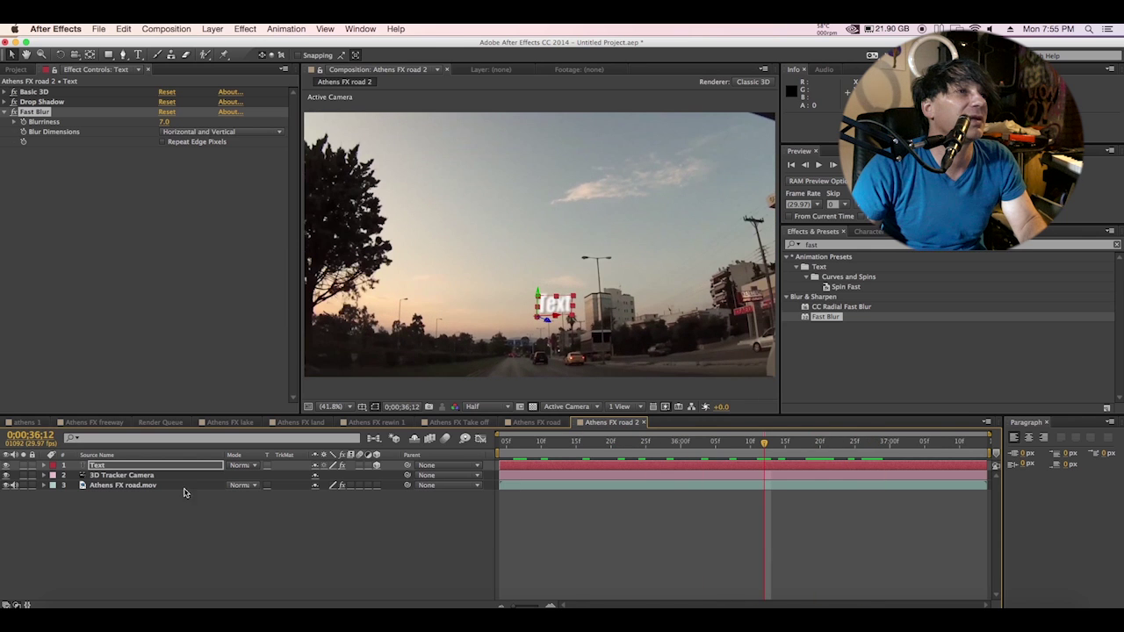
Set the Text layer's opacity to 75% and move its keyframes to the clip's start
click(46, 468)
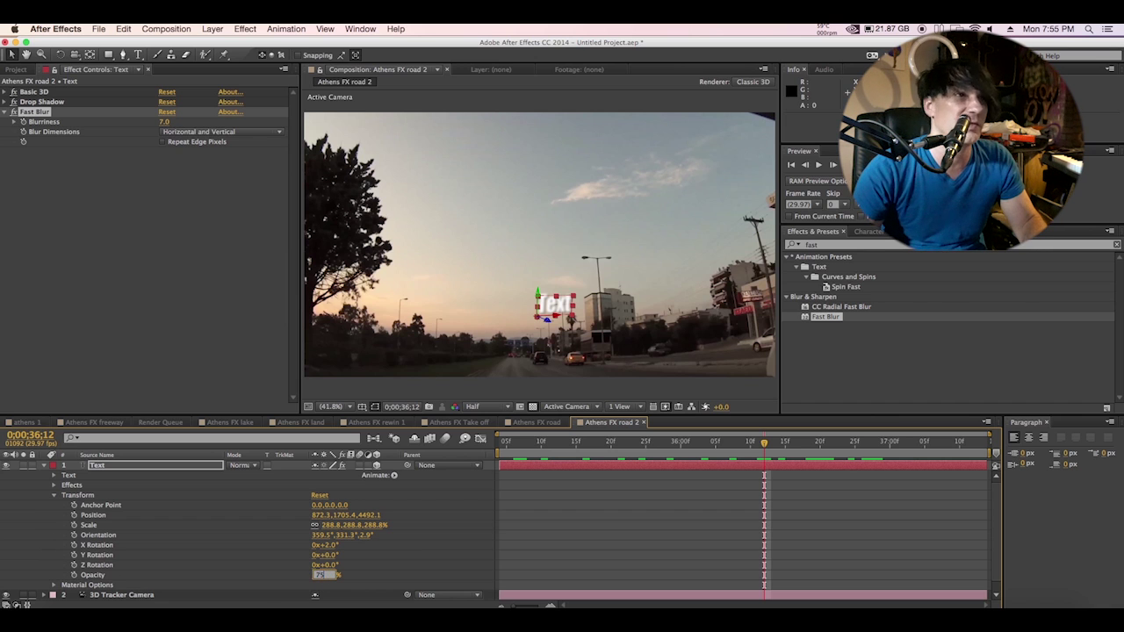
text(75)
key(Return)
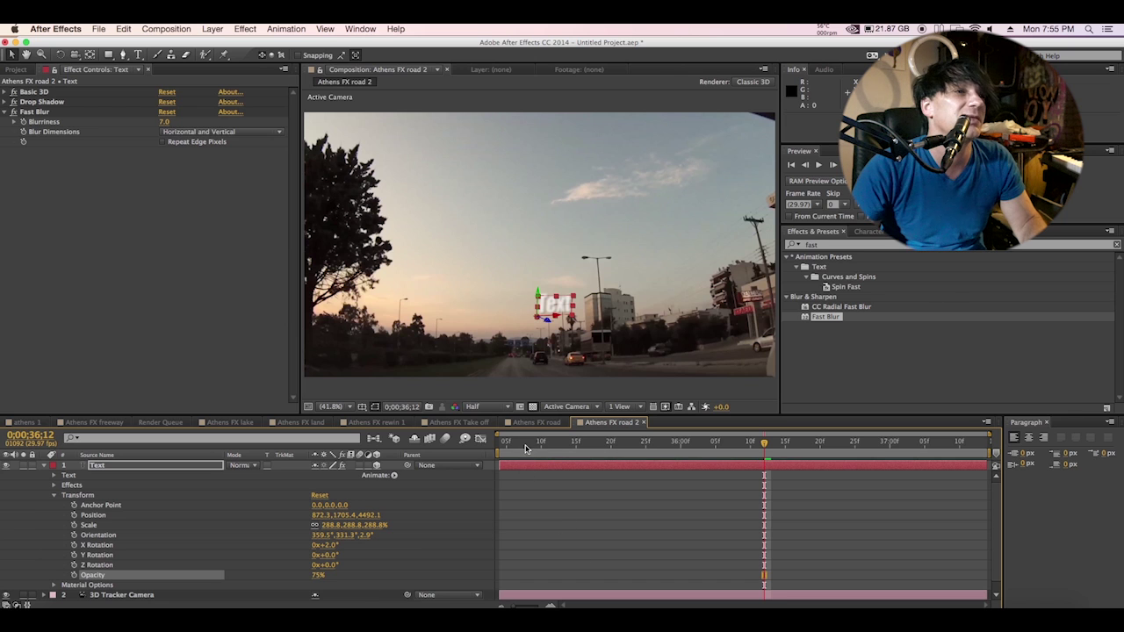
drag(527, 445, 498, 445)
key(ctrl+x)
key(ctrl+v)
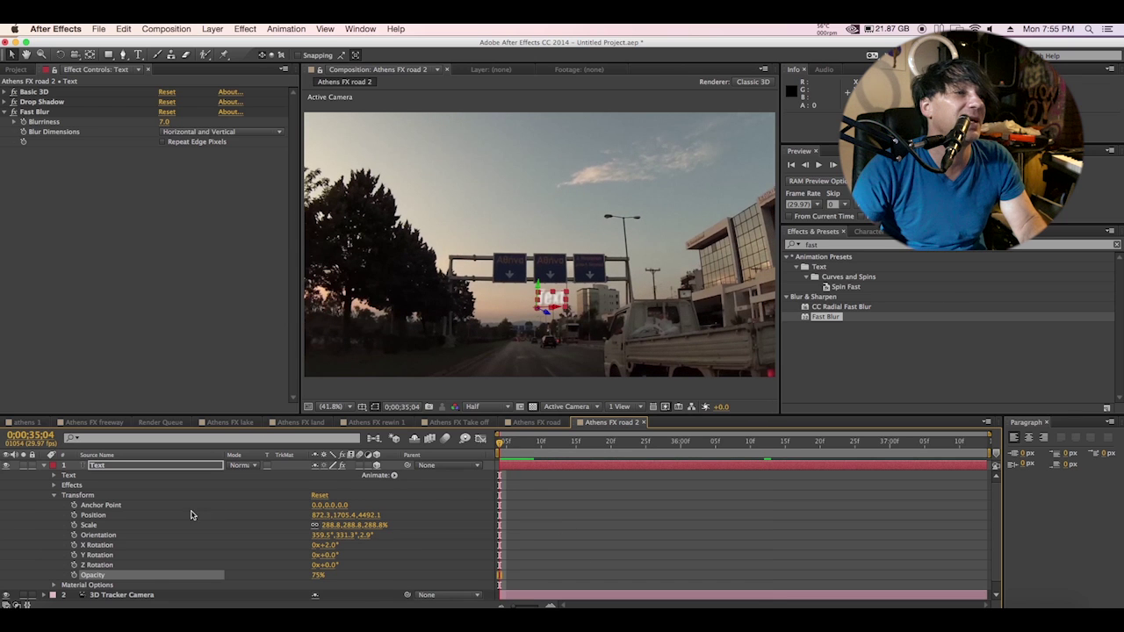
scroll(186, 514, down, 1)
Preview the softened, semi-transparent word tracking beneath the signs
click(128, 596)
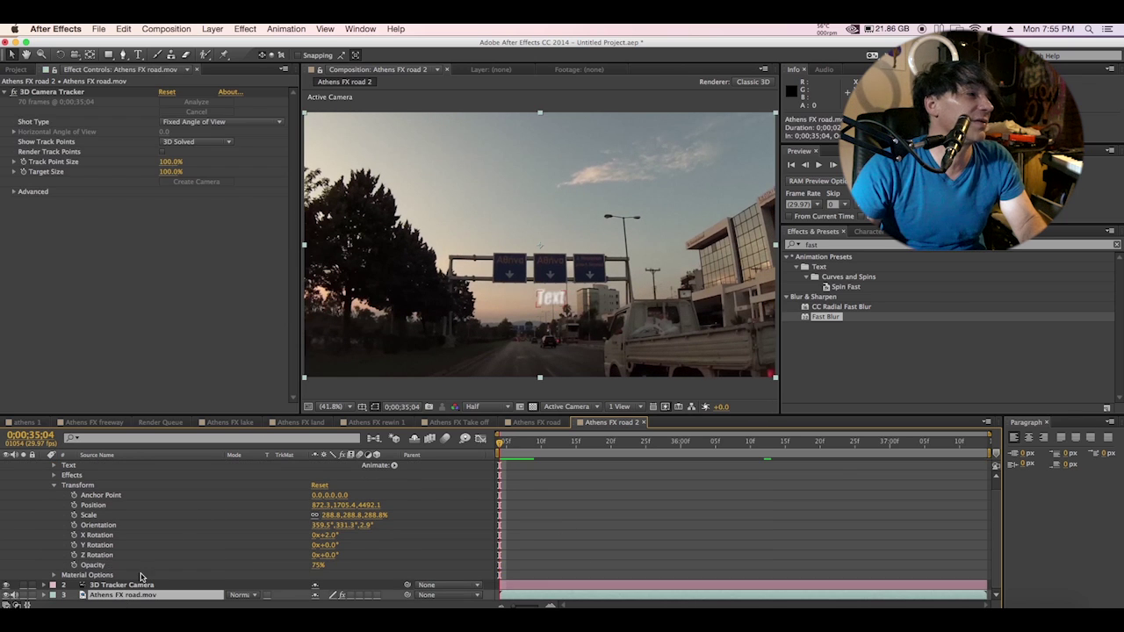
key(space)
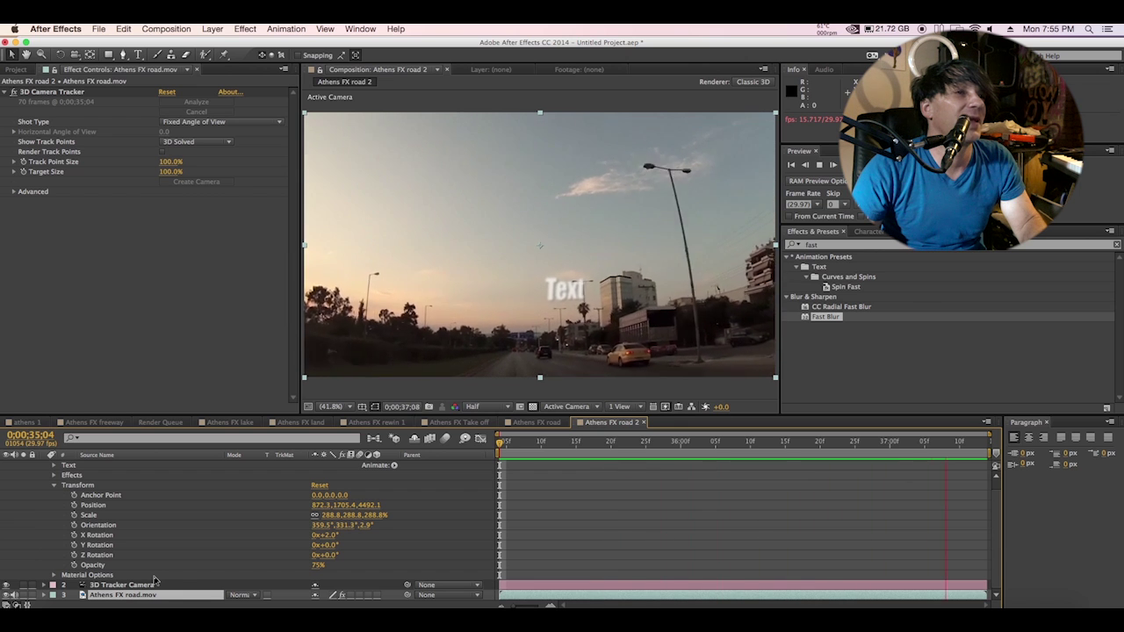
key(space)
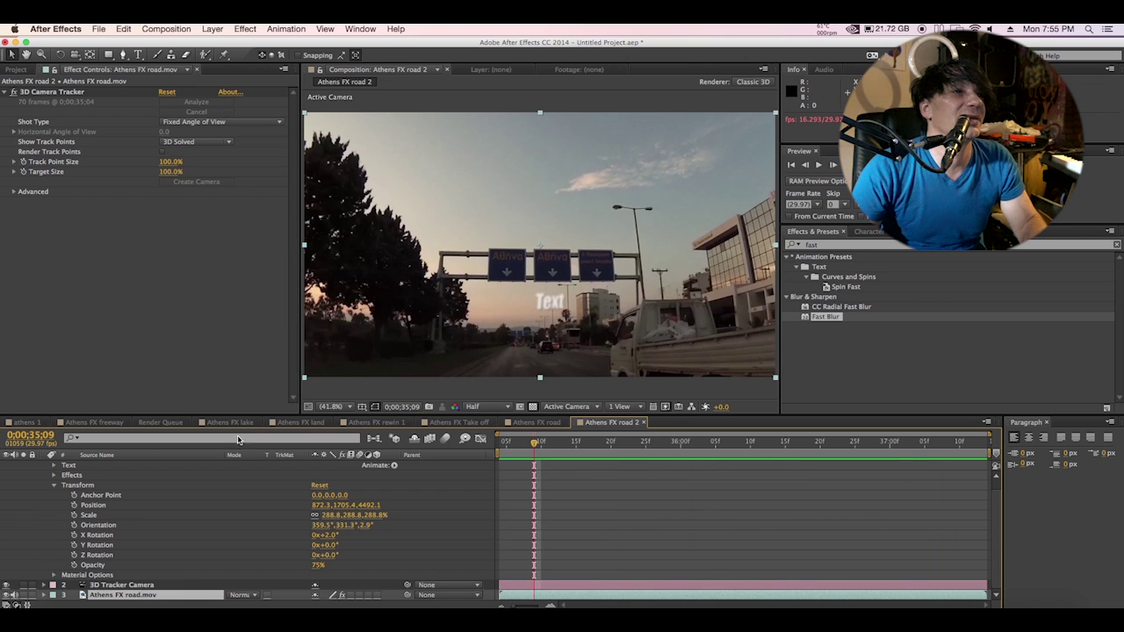
Bring up the Athens FX road comp with its faded PURLIFE text and return the playhead to the clip's start
click(533, 423)
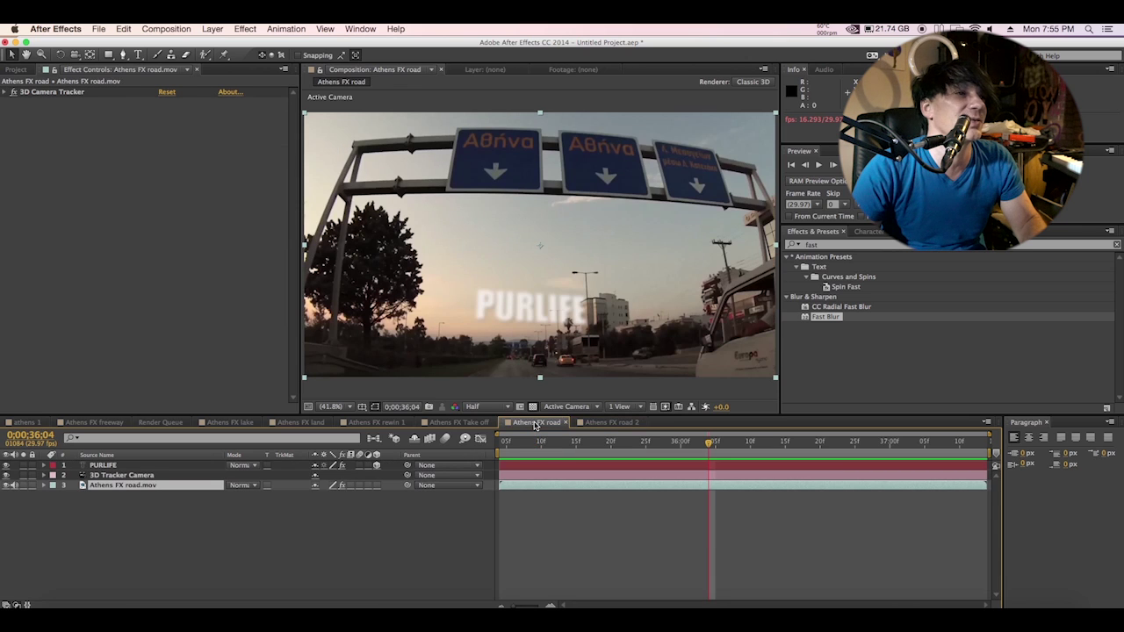
drag(514, 449, 489, 448)
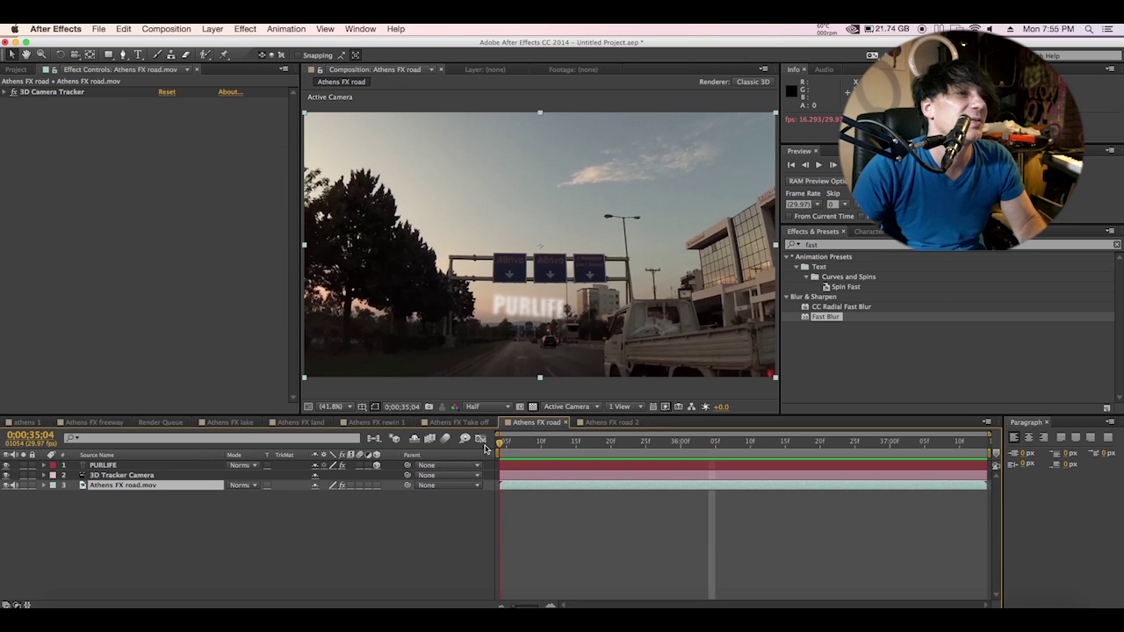